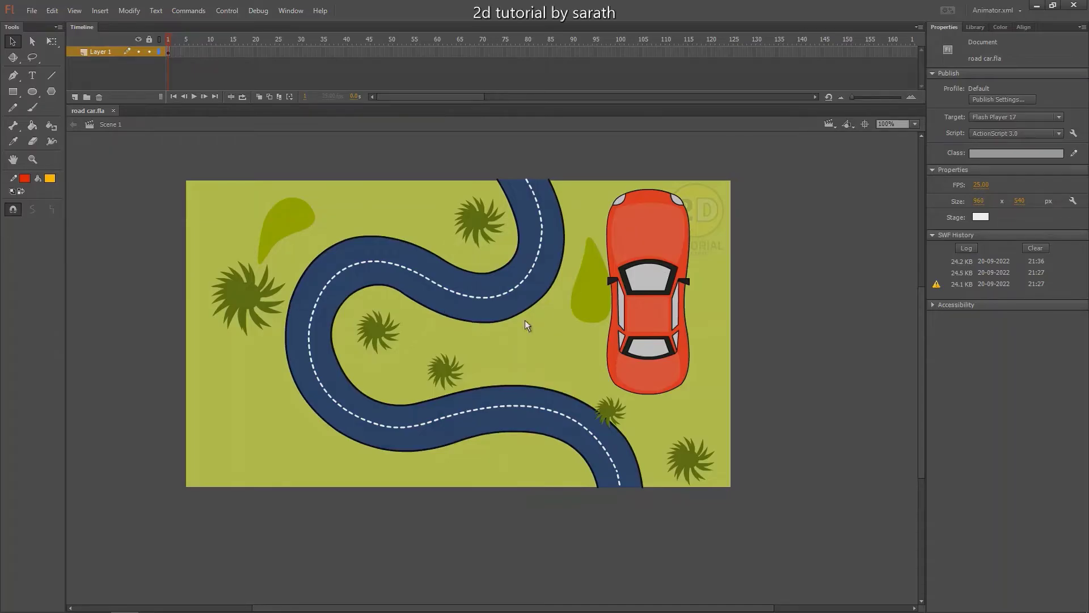
Step: Reposition the car instance slightly lower and to the right
left_click(639, 264)
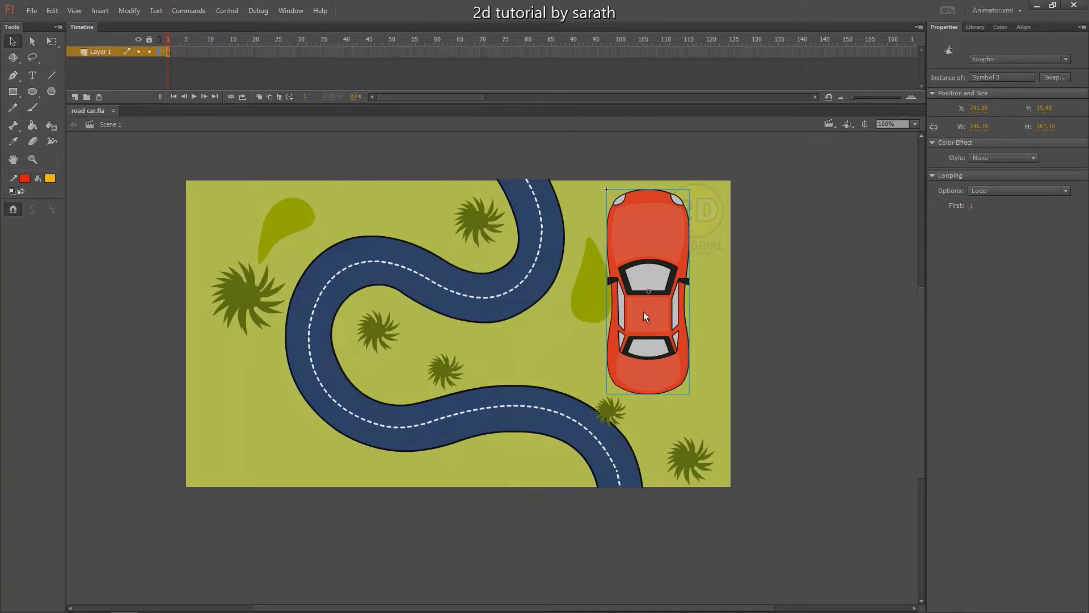
mouse_move(643, 311)
left_mouse_down()
mouse_move(672, 288)
mouse_move(641, 317)
left_mouse_up()
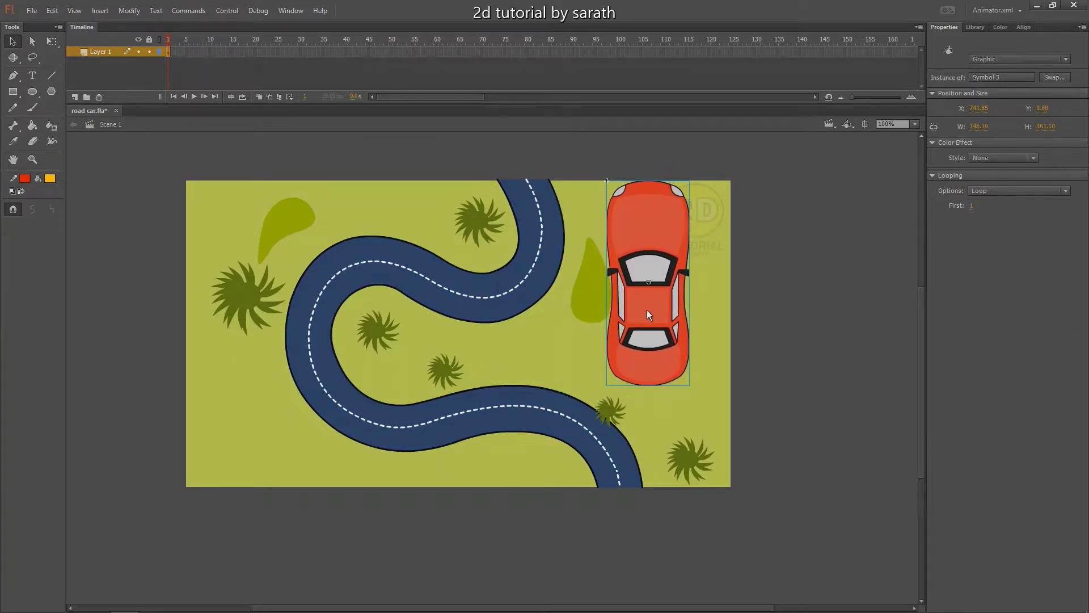
double_click(646, 312)
left_click_drag(756, 145, 509, 424)
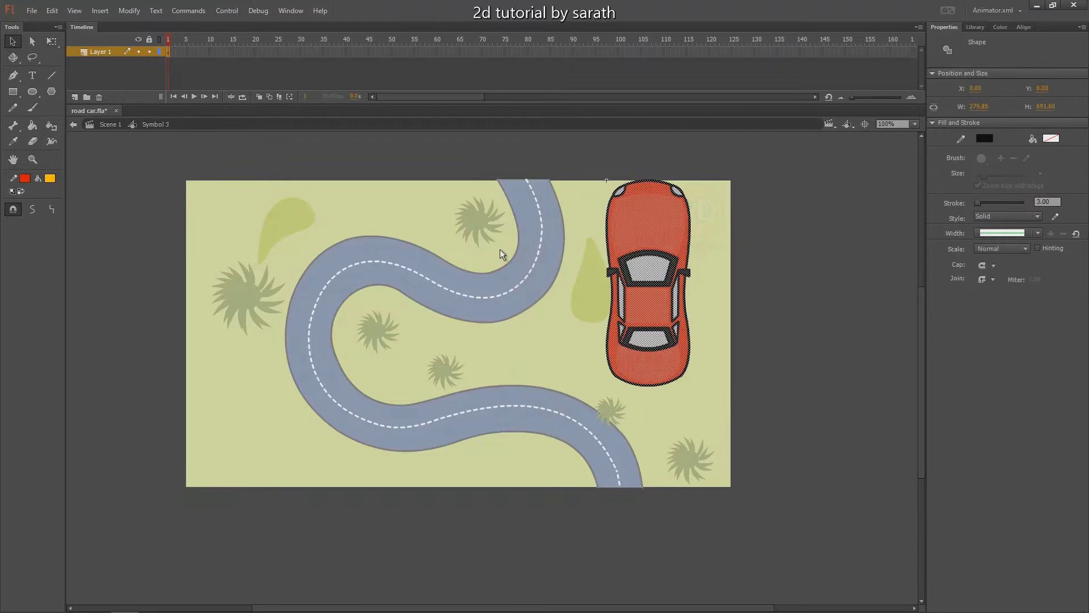
double_click(754, 291)
left_click_drag(678, 326, 691, 344)
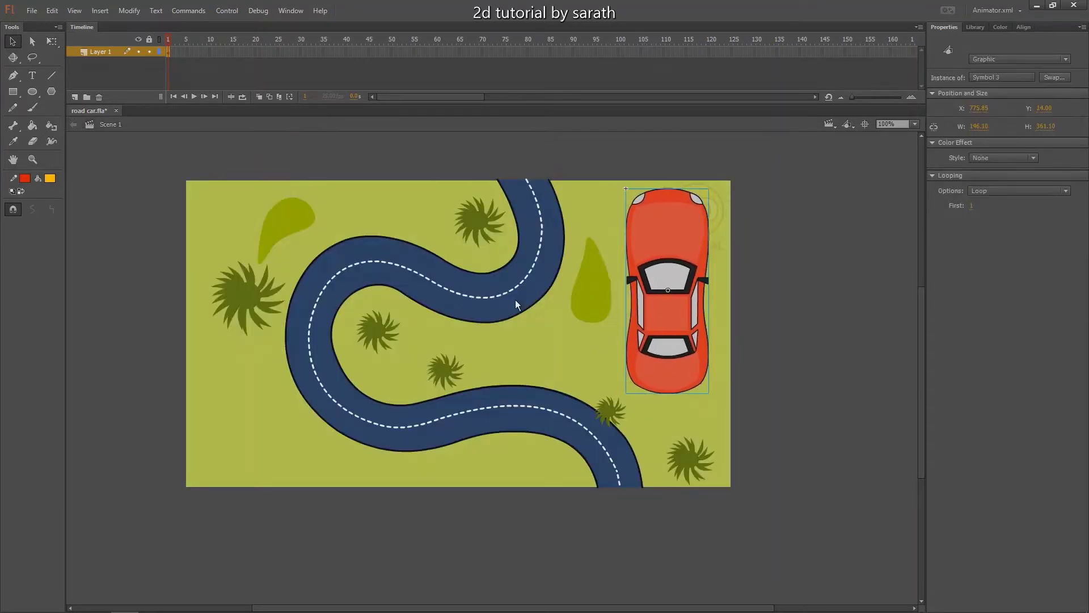
left_click_drag(396, 280, 352, 281)
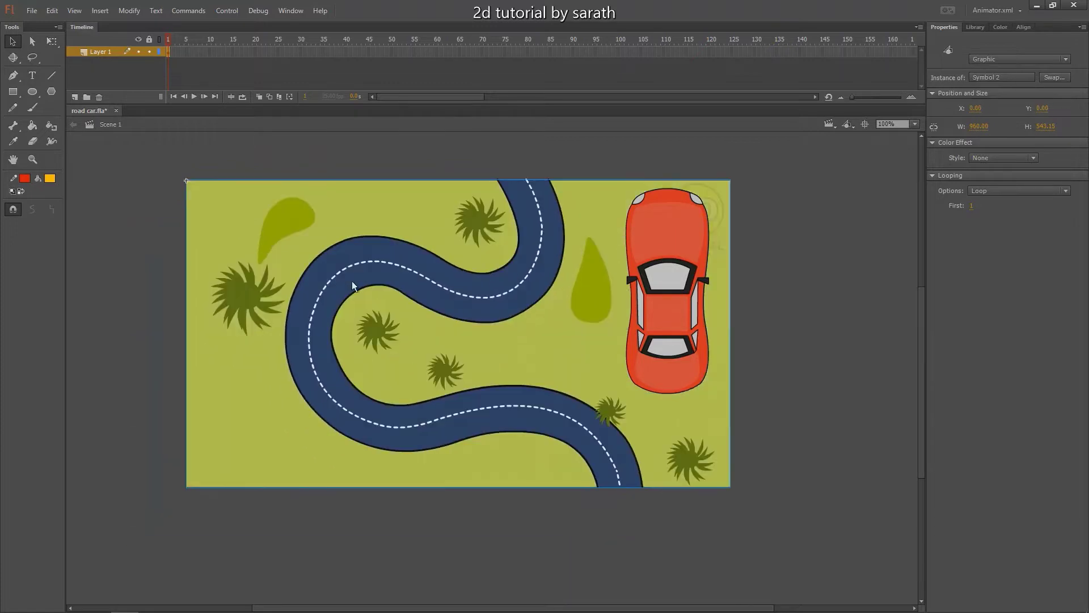
Step: Enter the road background symbol (Symbol 2) for editing
double_click(383, 233)
key("ctrl+a")
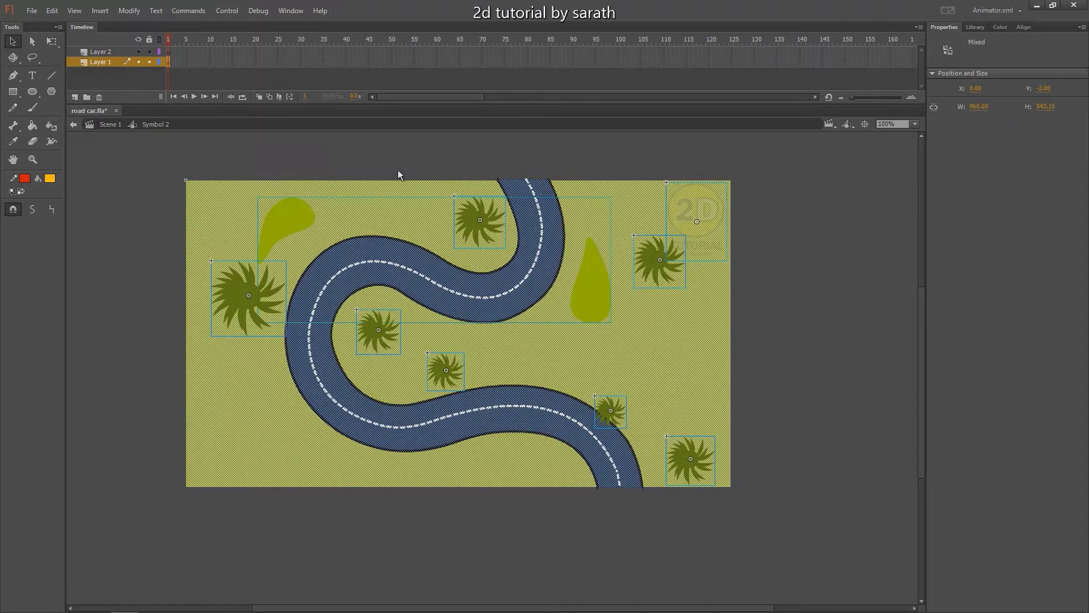
left_click(771, 352)
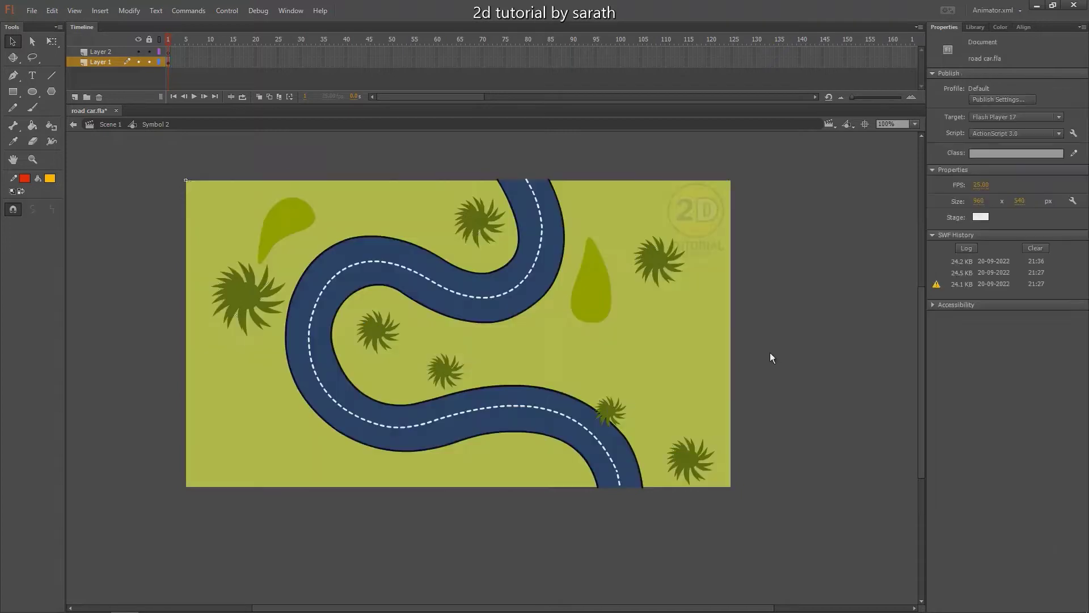
Step: Move the car onto a new Layer 8, pasted in place at 775.85, 14.00
double_click(774, 313)
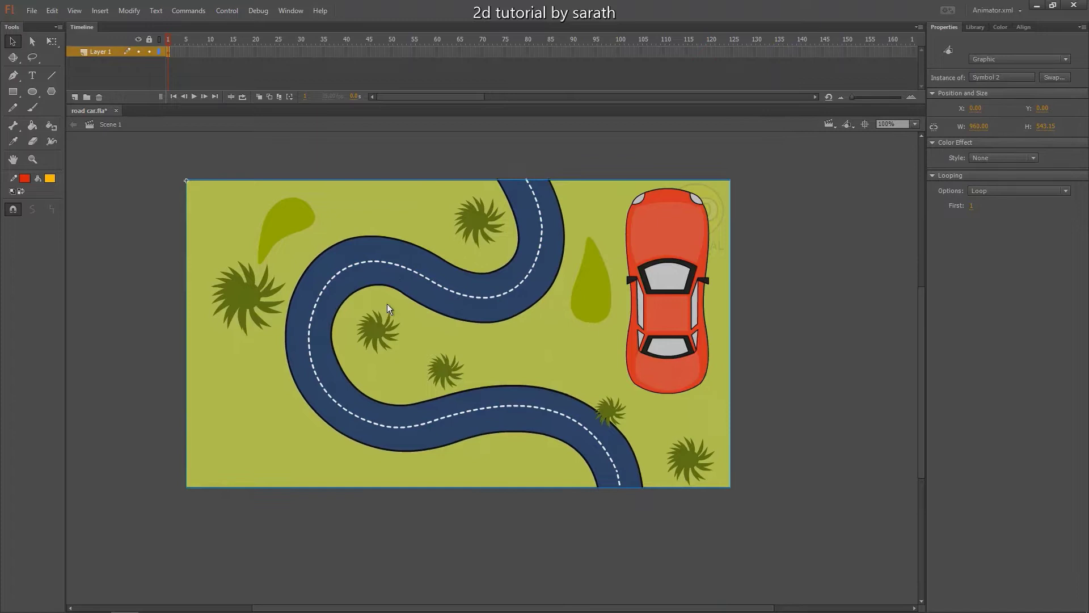
left_click(652, 312)
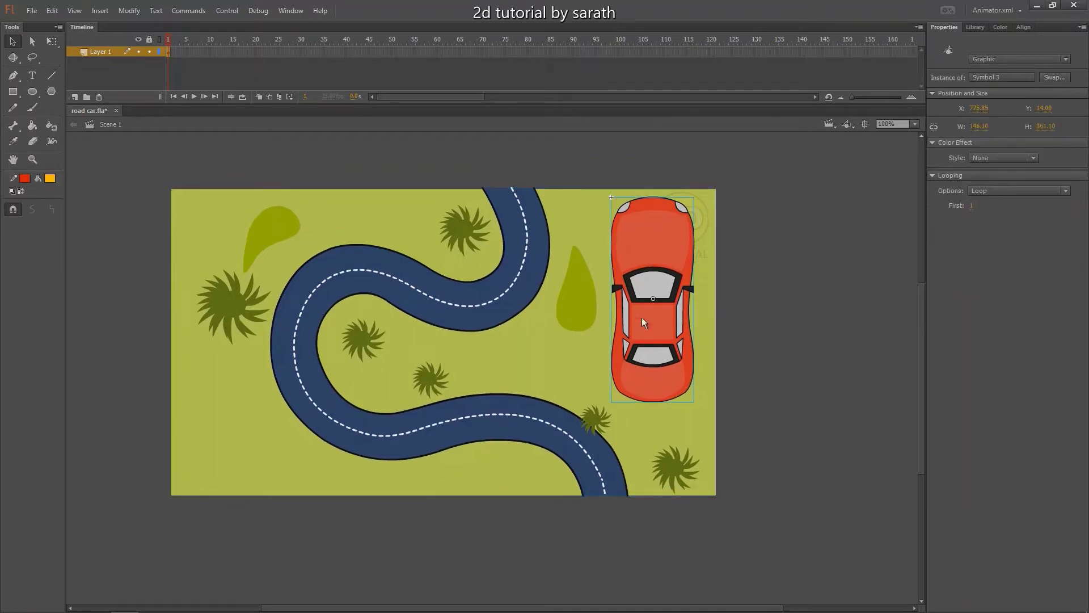
key("q")
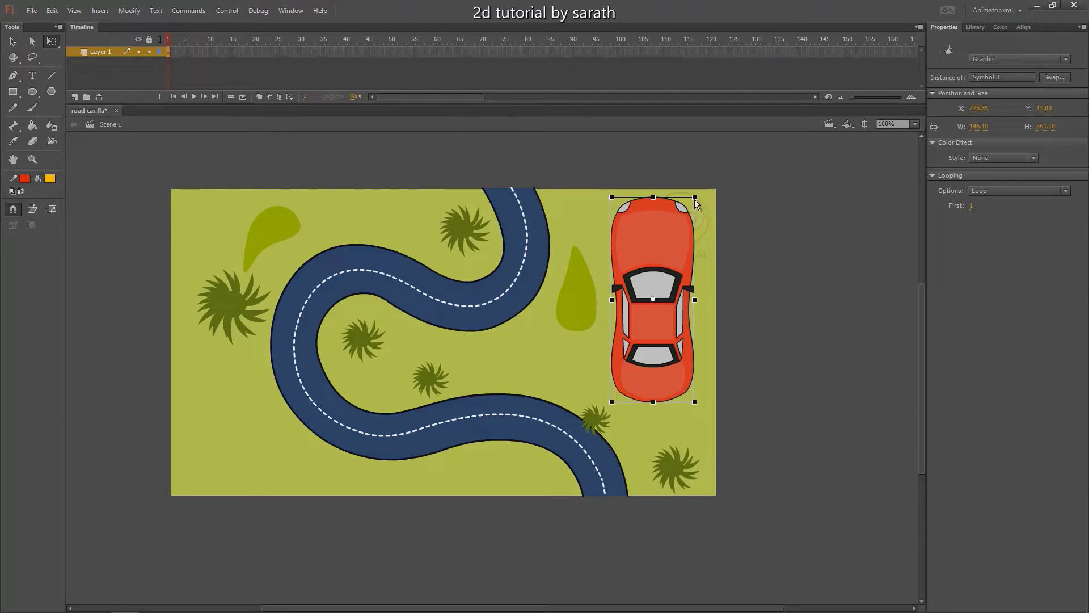
key("Delete")
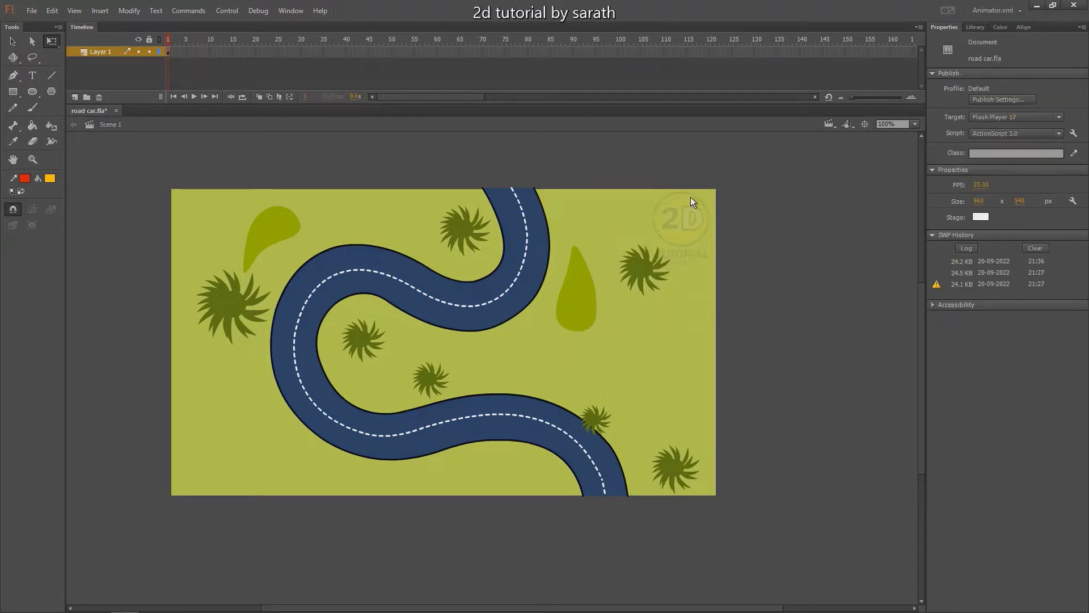
left_click(74, 97)
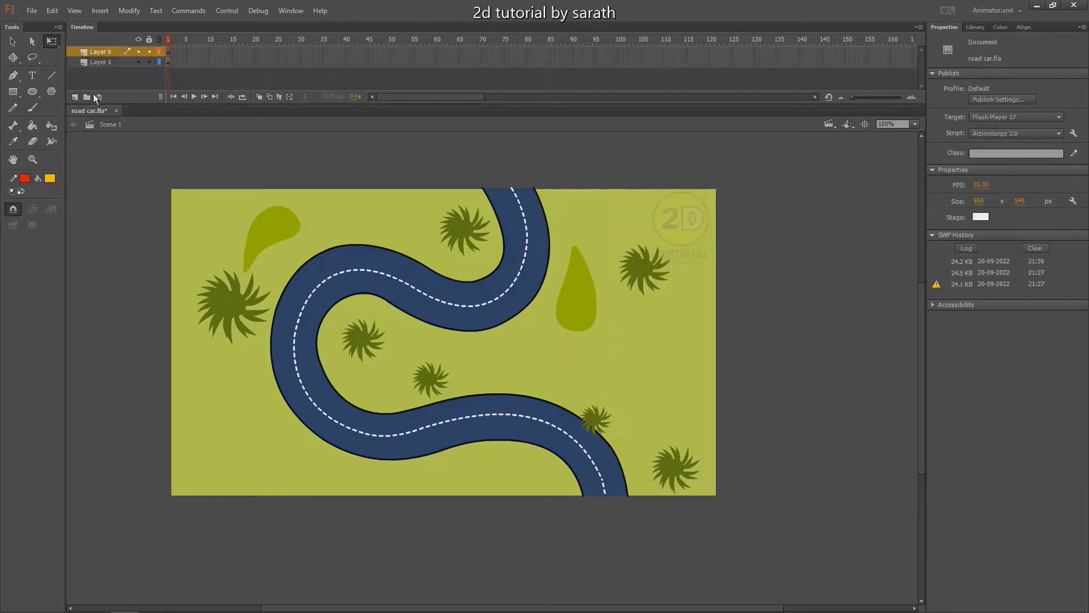
key("ctrl+shift+v")
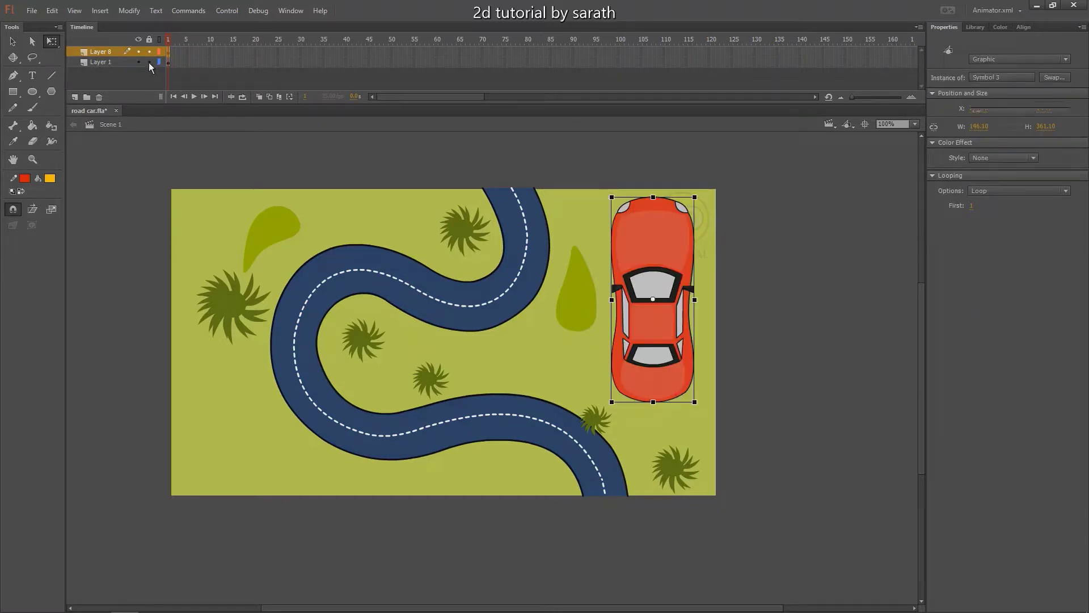
Step: Lock the road layer, then shrink the car and move it to the road's bottom end
left_click(150, 62)
left_click_drag(646, 228, 610, 237)
left_click_drag(667, 169, 643, 207)
key("v")
left_click_drag(618, 274, 599, 457)
key("ctrl+equal")
Step: Shrink the car further, set it on the road and rotate it back upright
key("q")
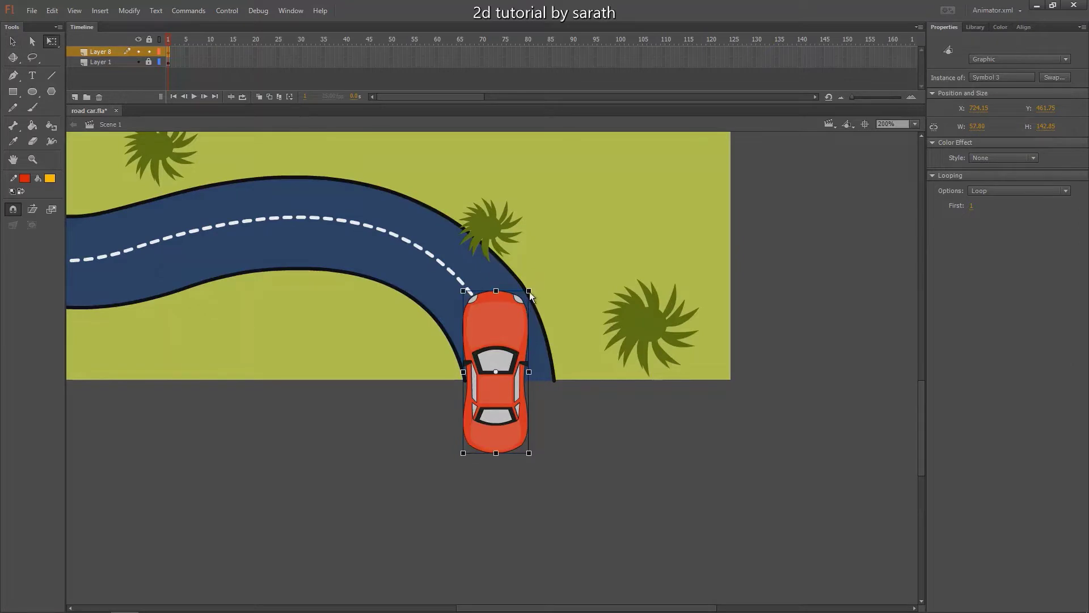
left_click_drag(529, 292, 503, 309)
key("v")
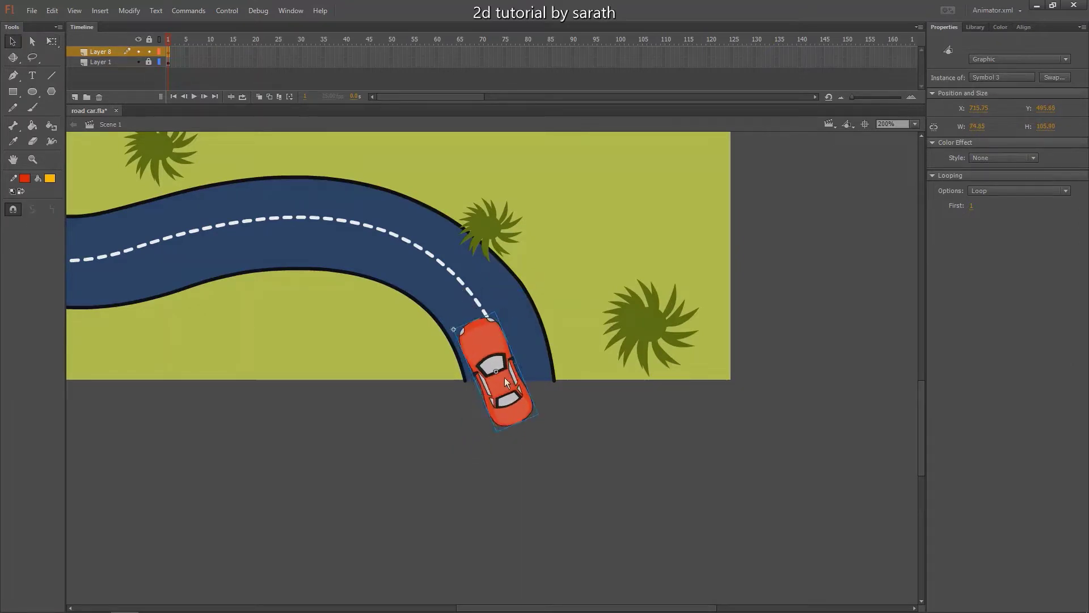
left_click_drag(507, 382, 519, 397)
key("q")
left_click_drag(525, 332, 501, 401)
key("ctrl+minus")
key("ctrl+minus")
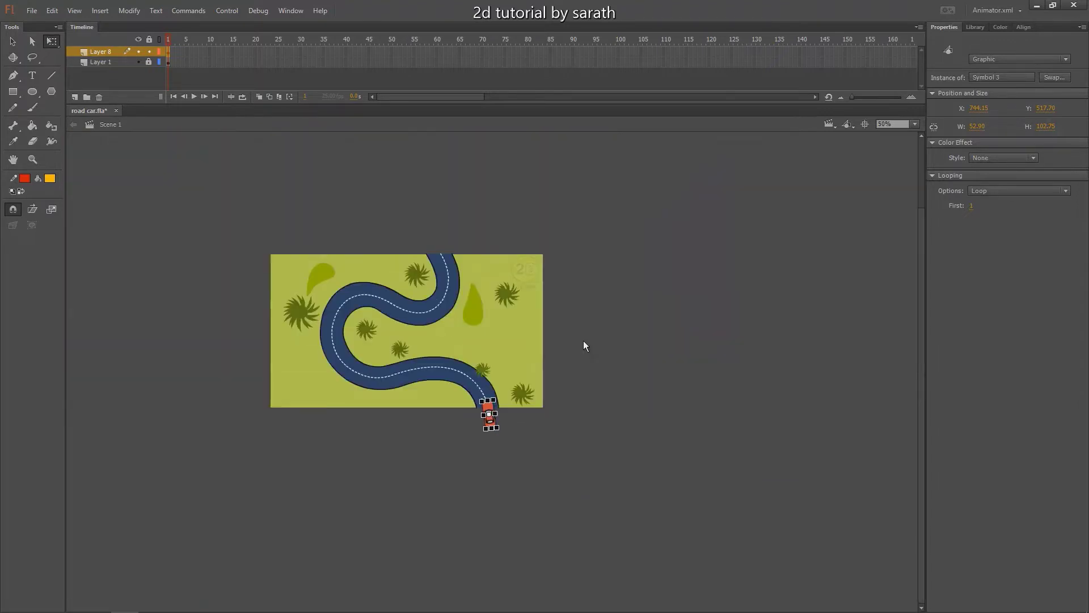
left_click(650, 328)
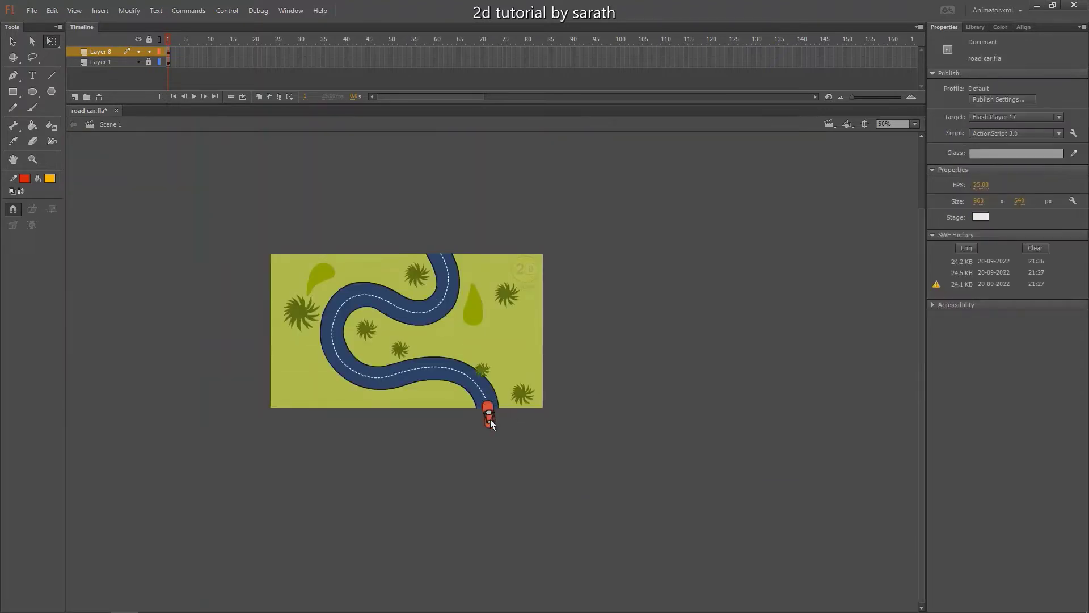
Step: Enlarge the car slightly to 59.95 × 116.45 at the road's bottom entrance
left_click(489, 417)
key("v")
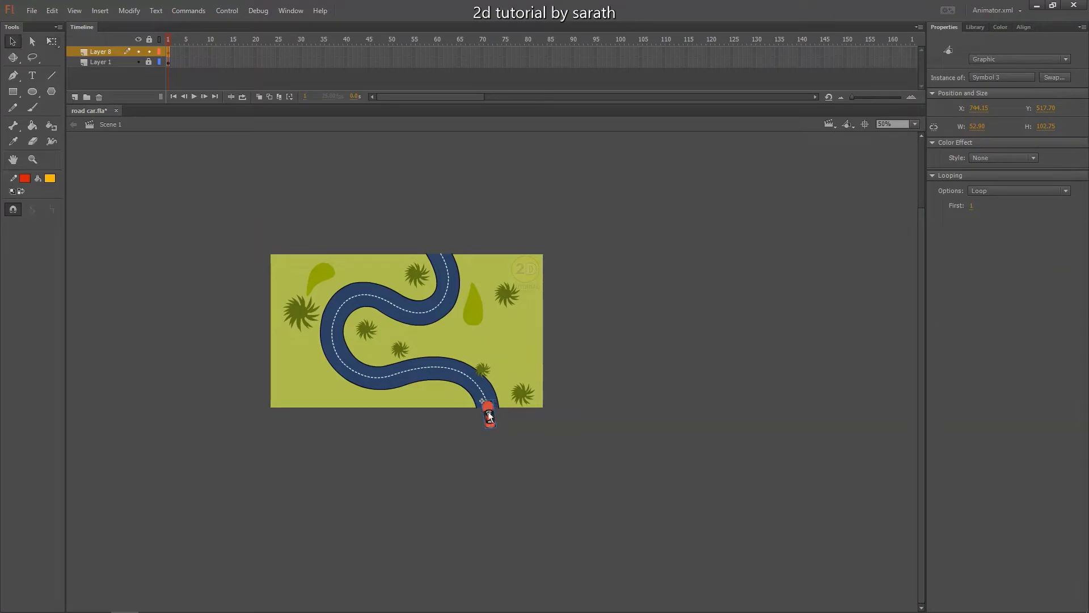
left_click_drag(488, 414, 435, 224)
key("ctrl+z")
key("ctrl+=")
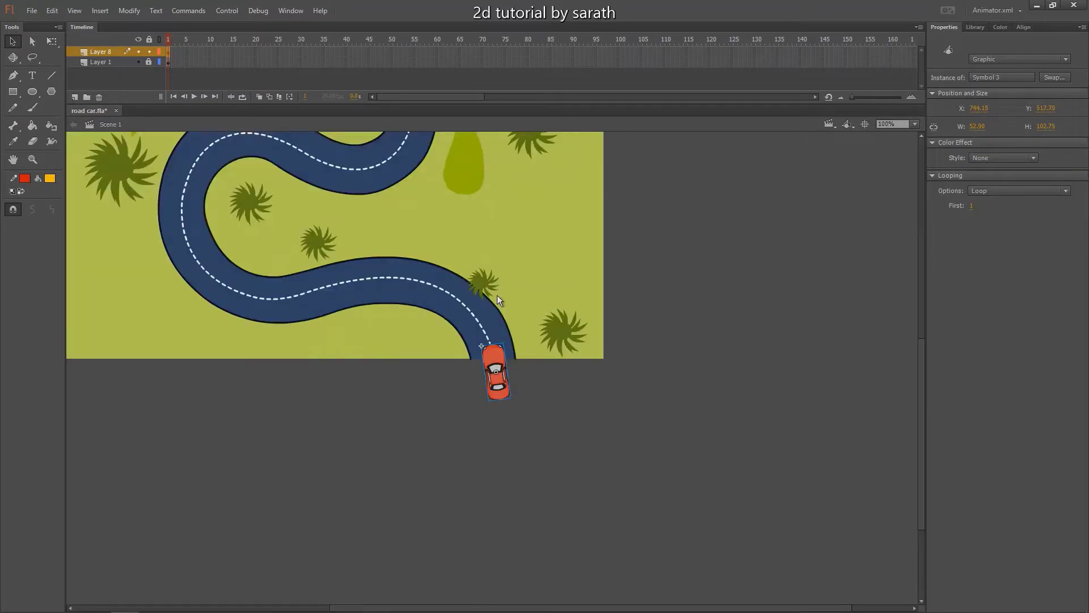
key("ctrl+=")
key("q")
left_click_drag(512, 315, 519, 306)
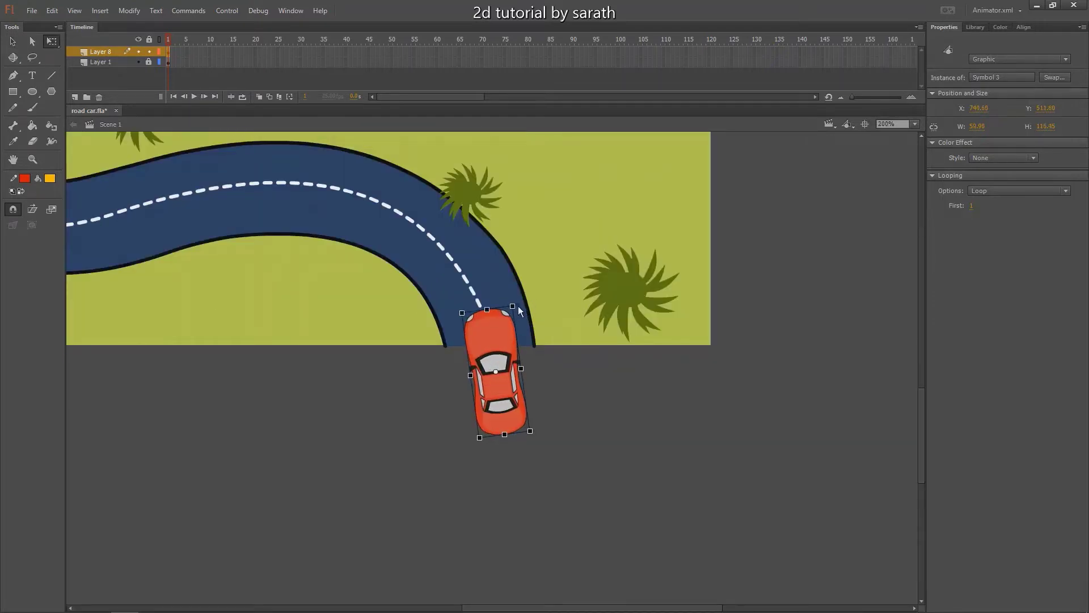
key("v")
key("ctrl+-")
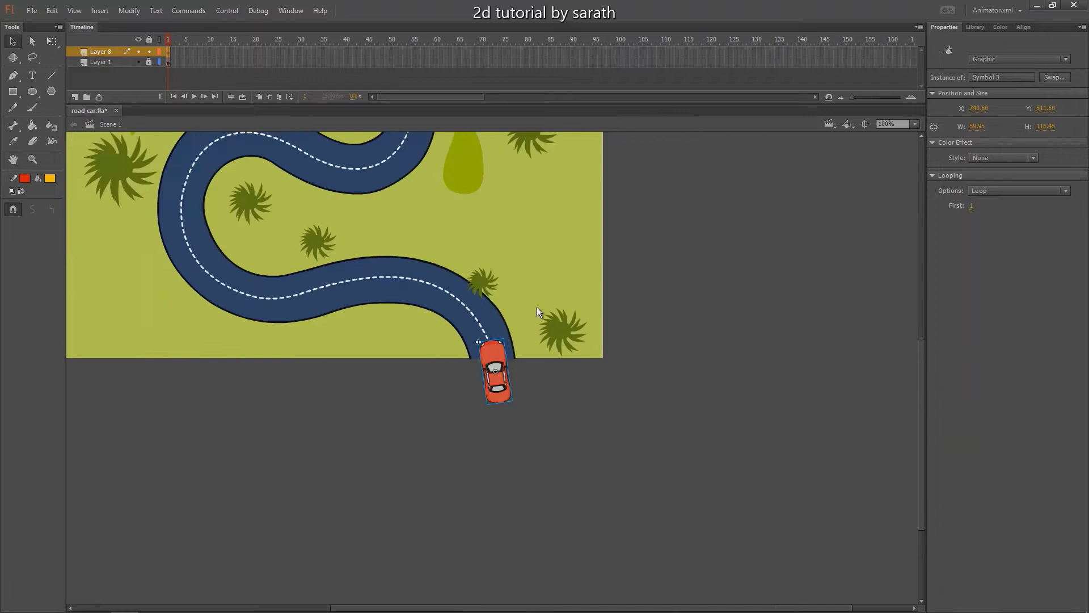
left_click_drag(479, 236, 536, 352)
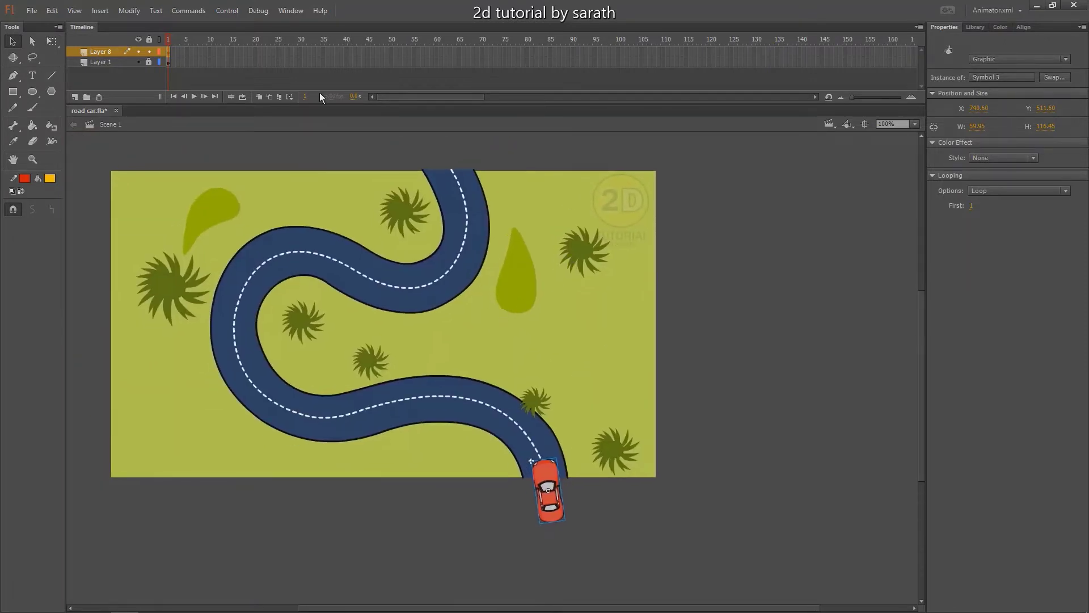
Step: Add a classic motion guide layer above the car's layer
left_click(116, 52)
right_click(111, 52)
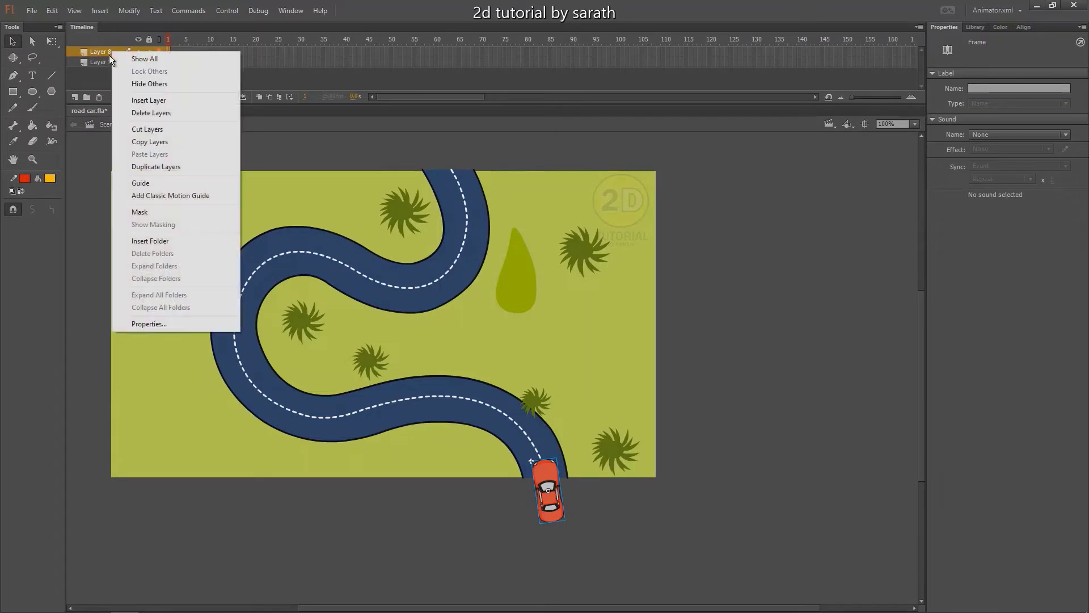
left_click(171, 196)
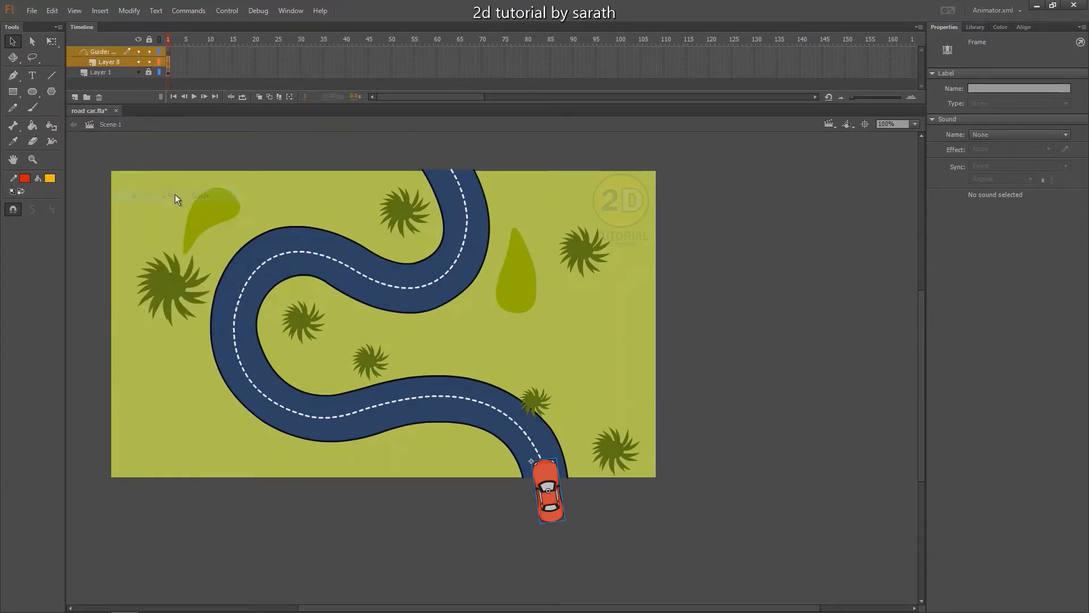
Step: Draw a red guide line from the car and bend it along the road's lower bend
left_click(171, 50)
key("n")
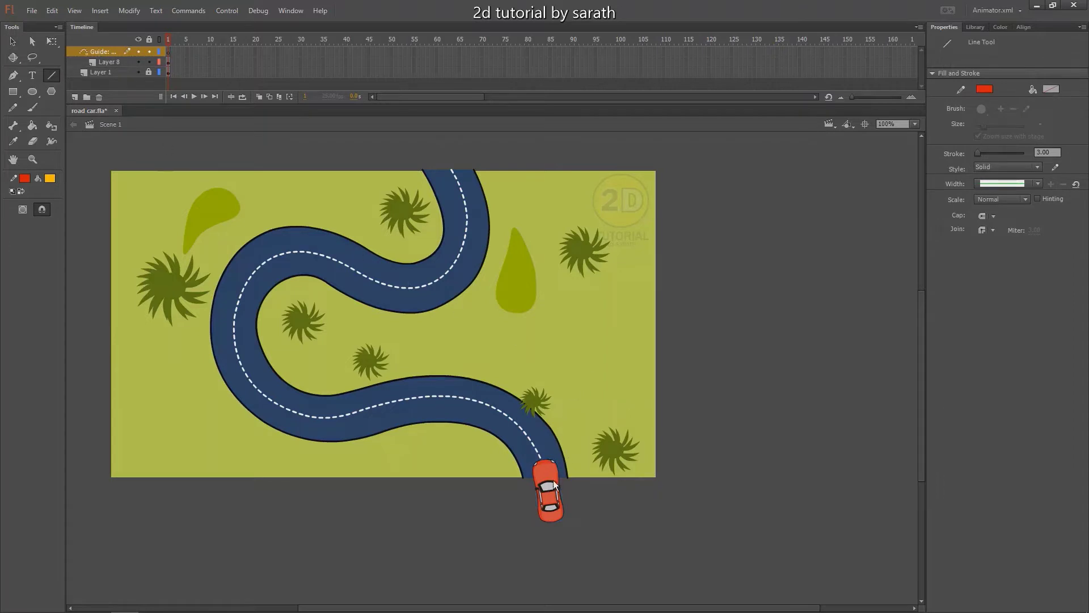
left_click_drag(546, 487, 290, 412)
key("v")
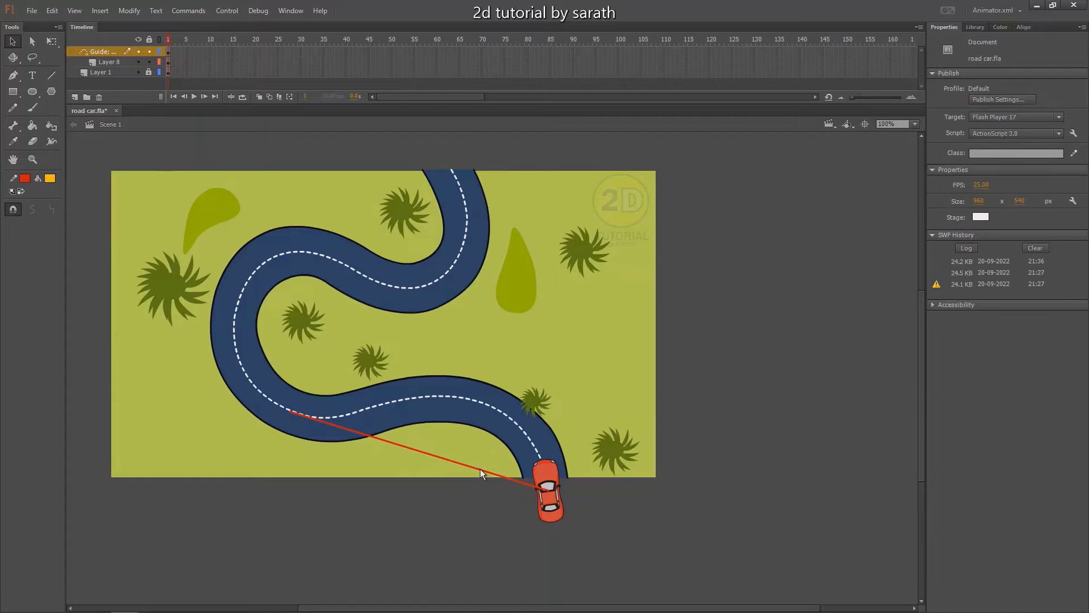
left_click_drag(480, 468, 553, 403)
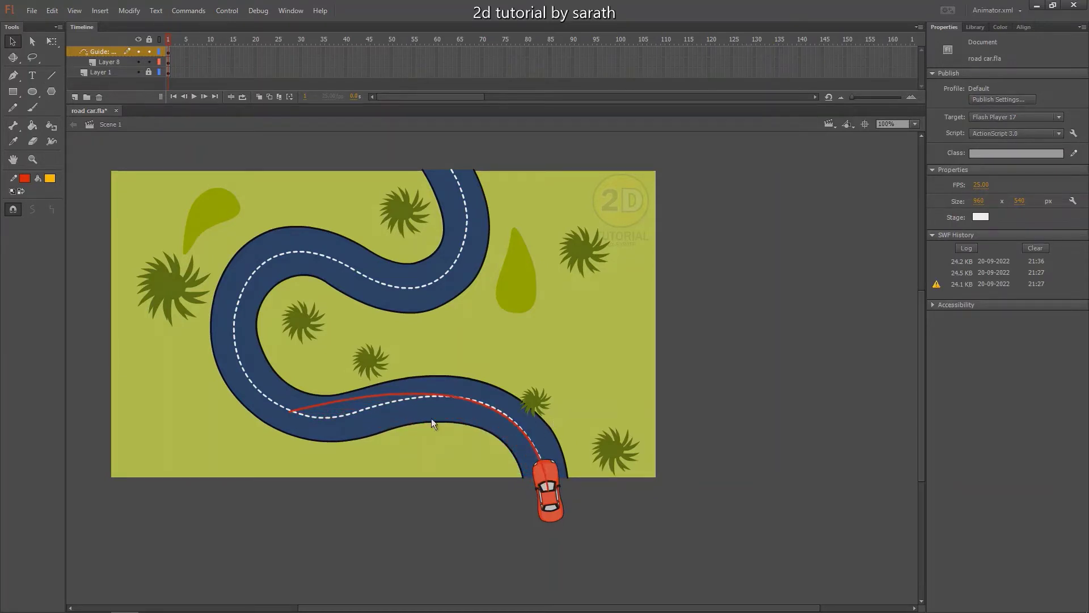
left_click_drag(291, 411, 272, 407)
mouse_move(352, 396)
left_mouse_down()
mouse_move(342, 420)
mouse_move(349, 403)
left_mouse_up()
key("a")
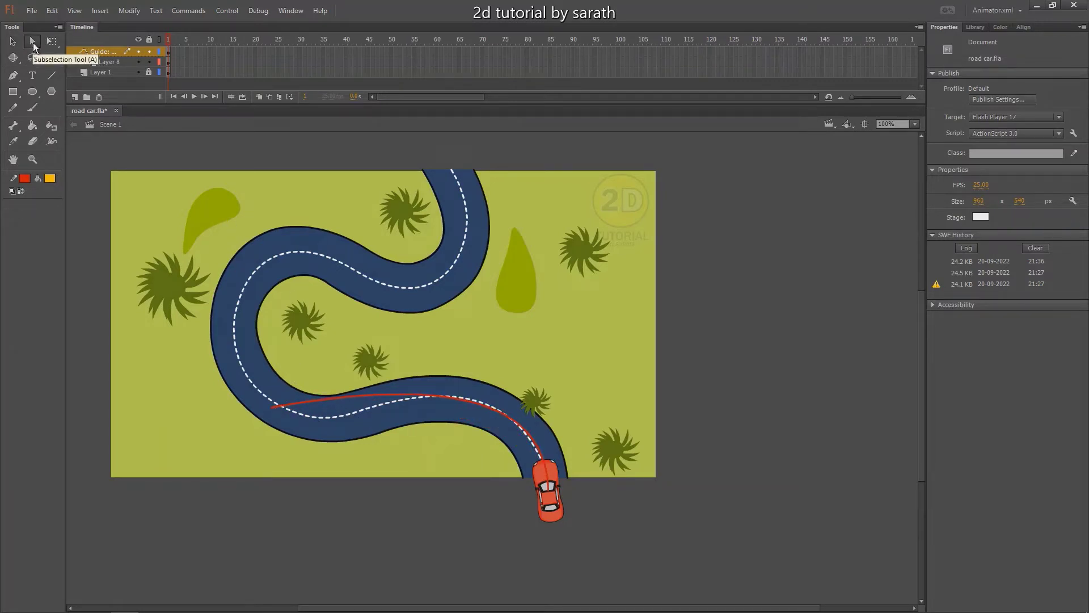
Step: Adjust the guide path's Bezier handles to reshape the curve along the road
left_click_drag(299, 358, 240, 438)
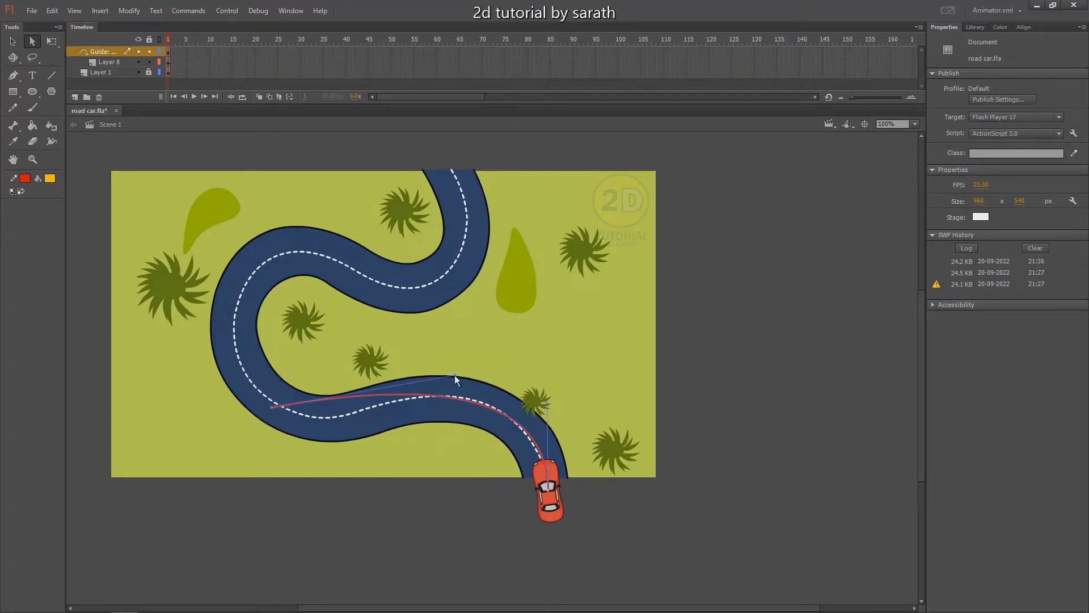
left_click_drag(455, 376, 426, 421)
left_click_drag(548, 404, 522, 352)
key("ctrl+equal")
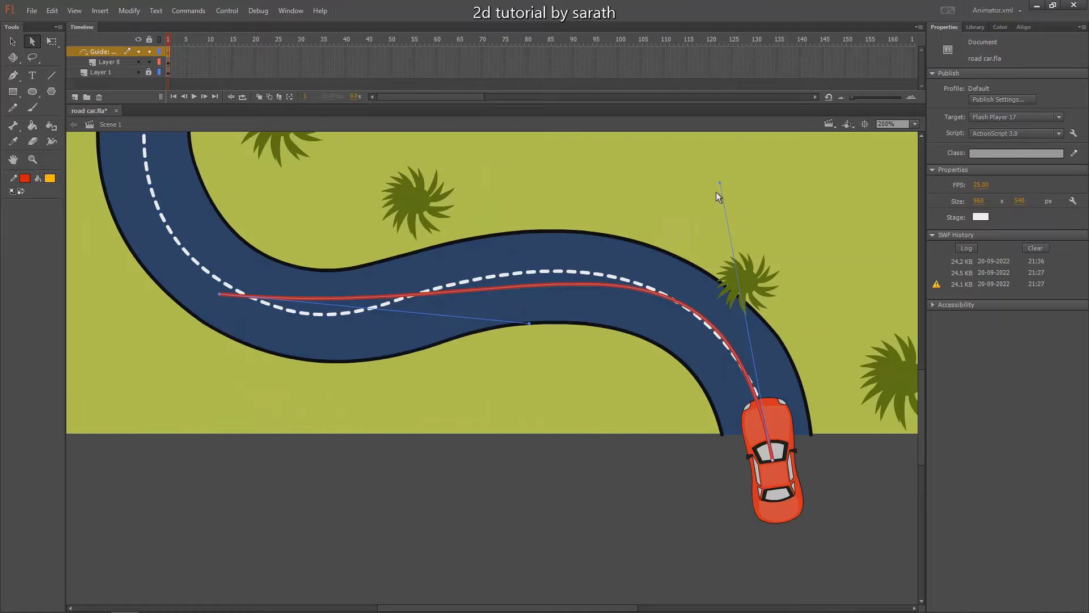
mouse_move(720, 185)
left_mouse_down()
mouse_move(697, 166)
mouse_move(701, 176)
left_mouse_up()
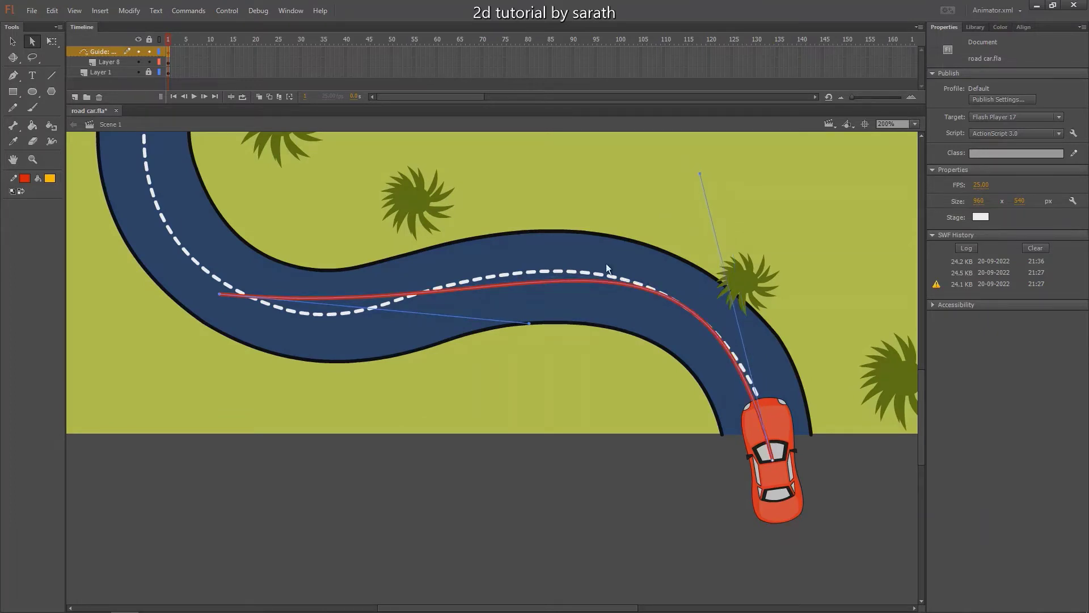
Step: Bend the guide curve onto the road's dashed centre line
key("v")
left_click_drag(347, 297, 335, 315)
left_click_drag(514, 285, 566, 275)
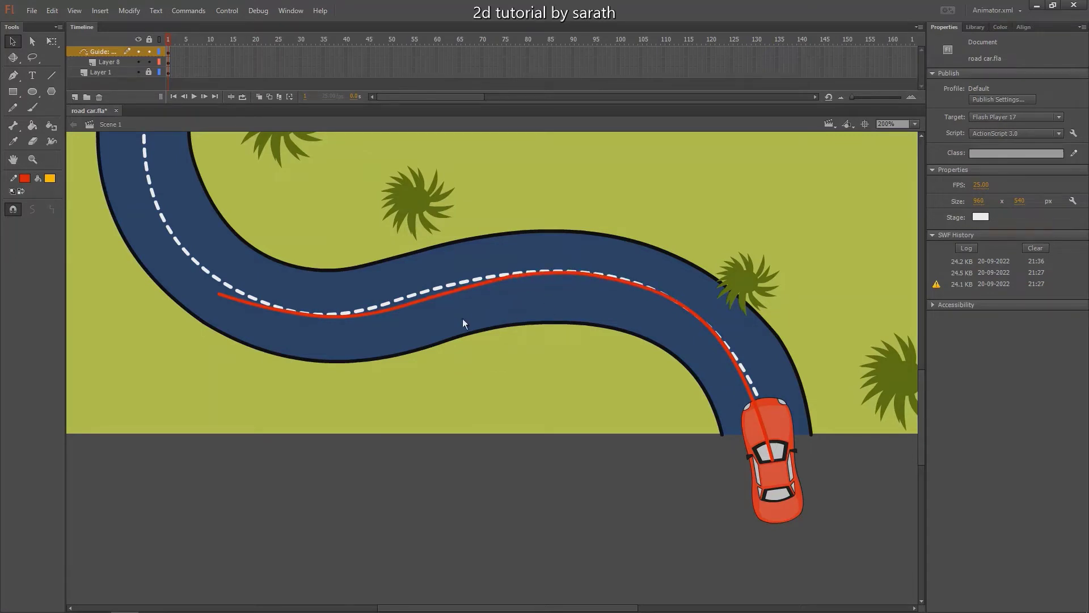
left_click_drag(403, 306, 400, 302)
left_click_drag(219, 282, 434, 389)
key("ctrl+minus")
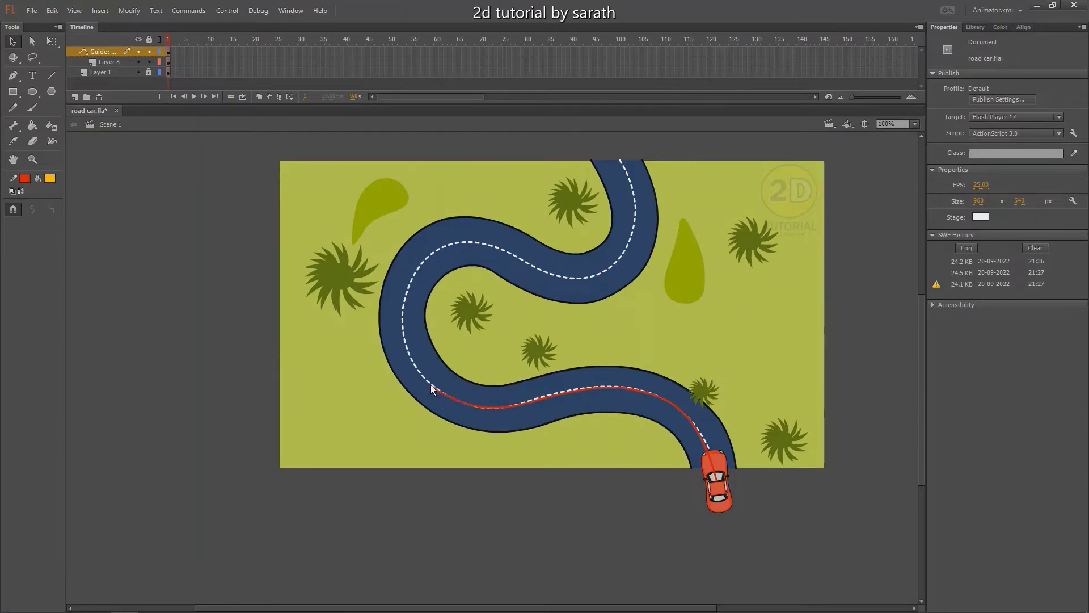
Step: Extend the guide path with a line up the road and curve it to follow the bend
key("n")
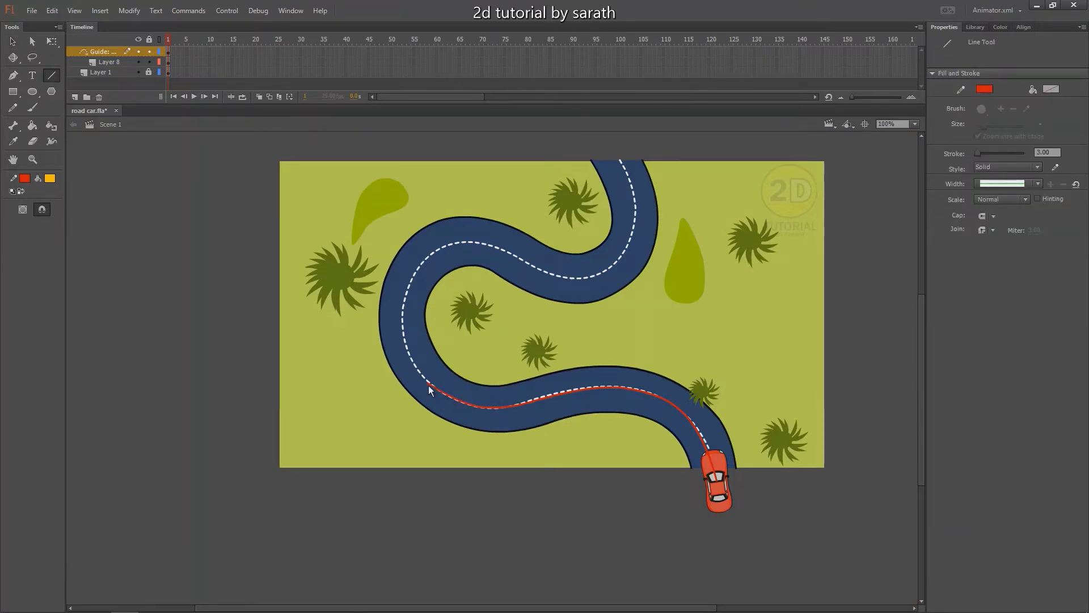
left_click_drag(428, 384, 479, 244)
key("v")
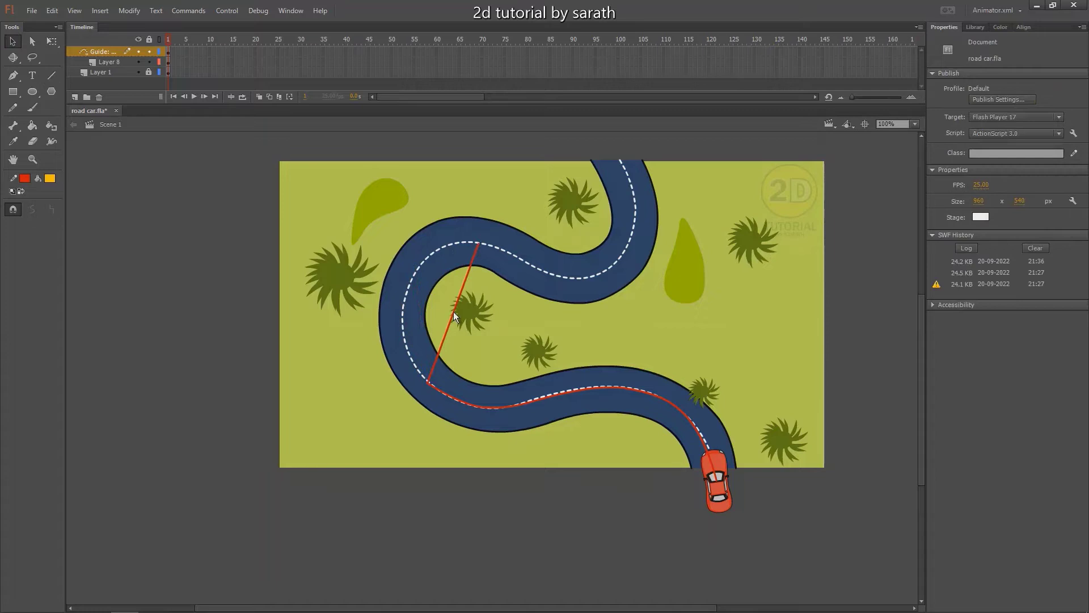
left_click_drag(454, 311, 408, 312)
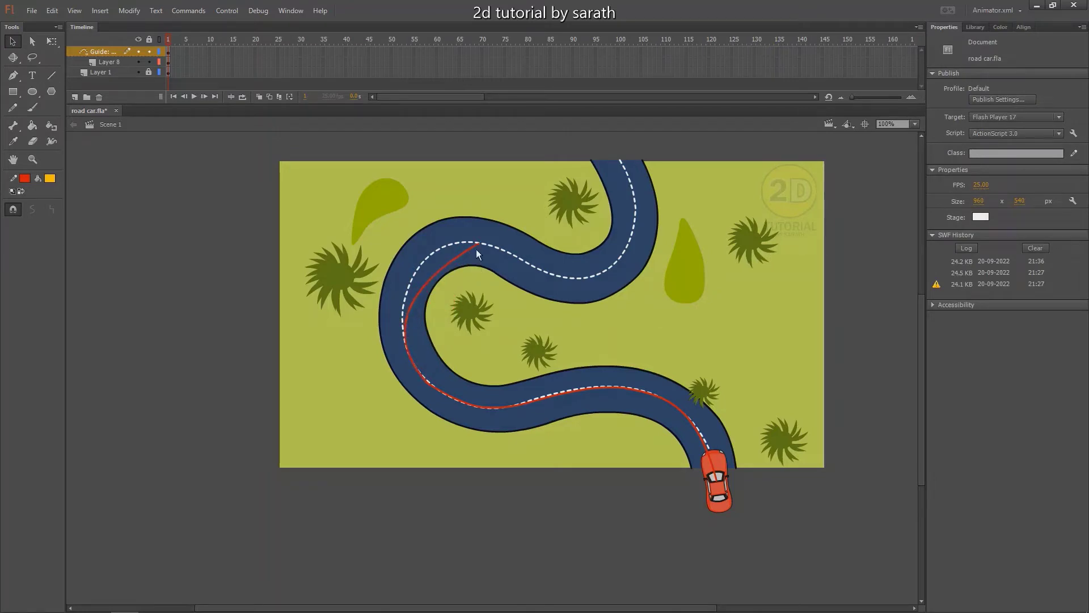
key("a")
left_click_drag(497, 219, 397, 238)
left_click_drag(496, 285, 388, 307)
Step: Add a guide segment across the upper road and shape it onto the dashed centre line
key("n")
left_click_drag(370, 266, 504, 308)
key("v")
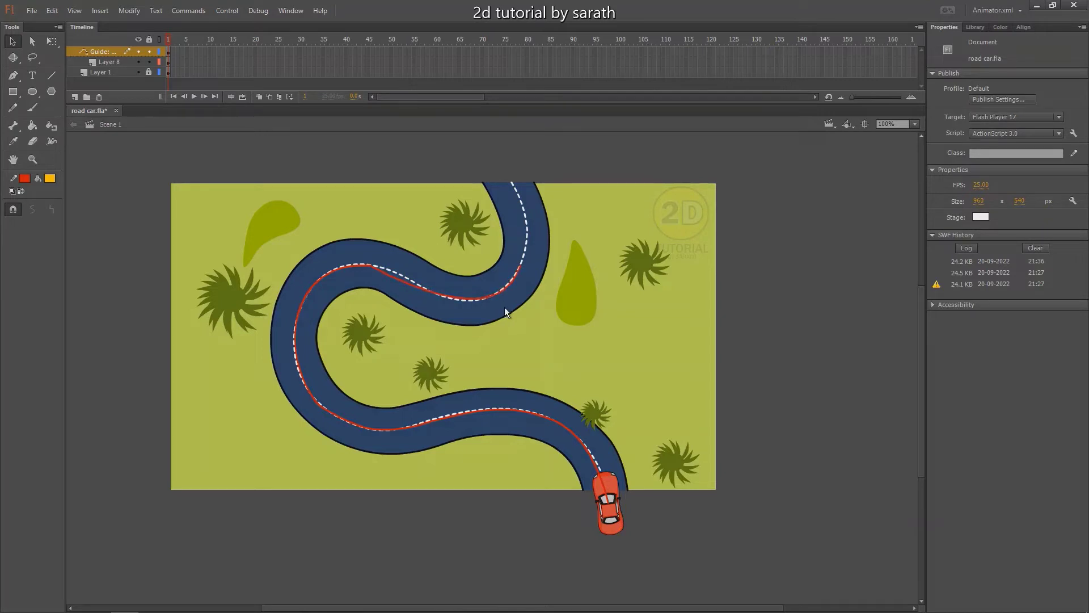
left_click(450, 297)
key("ctrl+equal")
left_click(407, 296)
key("a")
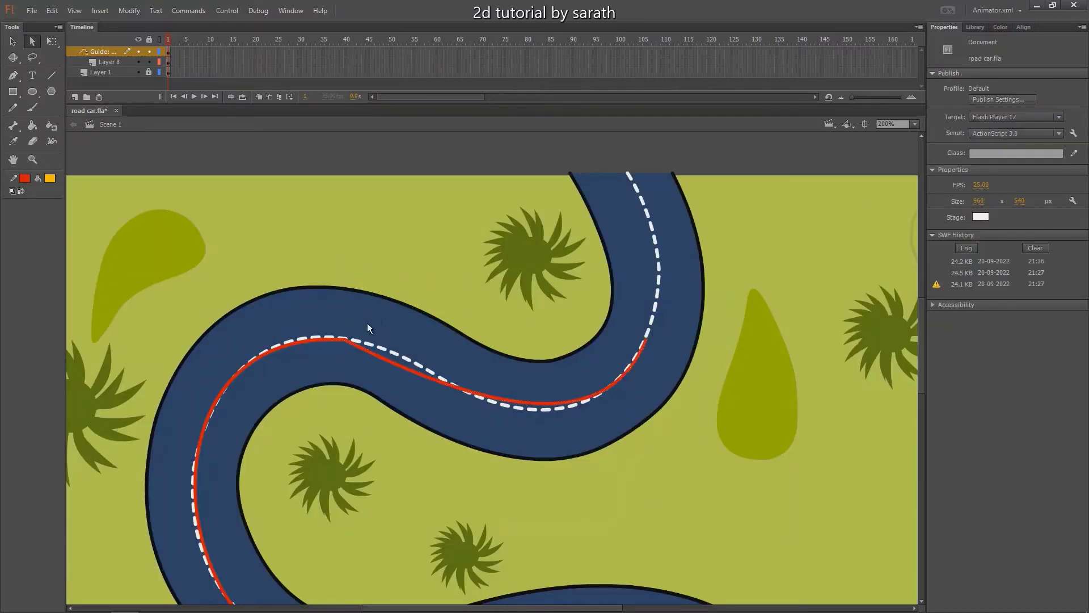
left_click(376, 353)
left_click_drag(512, 424, 510, 378)
left_click_drag(611, 424, 520, 471)
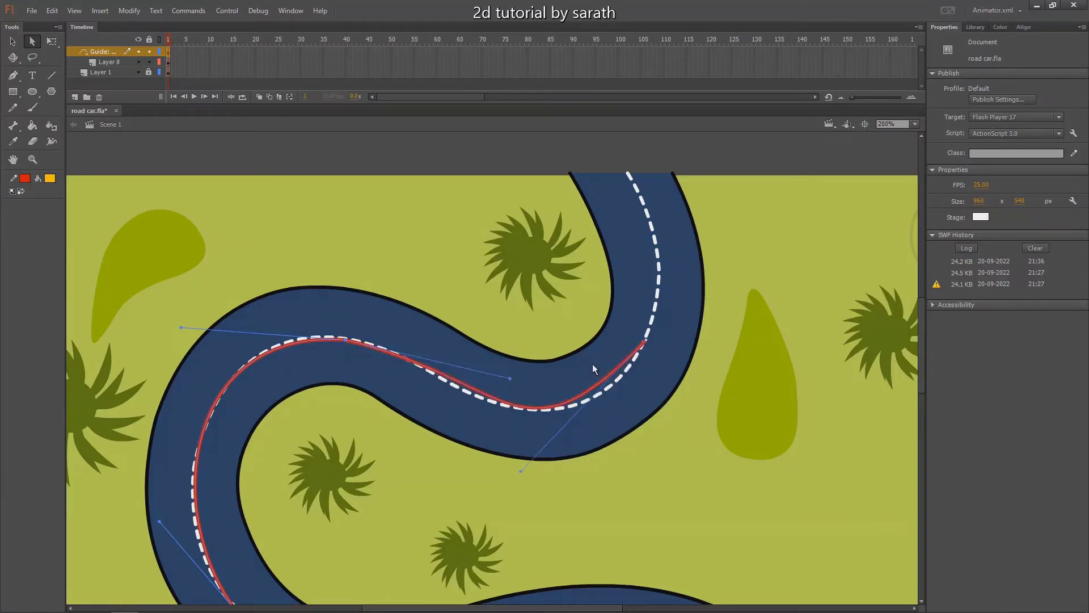
key("v")
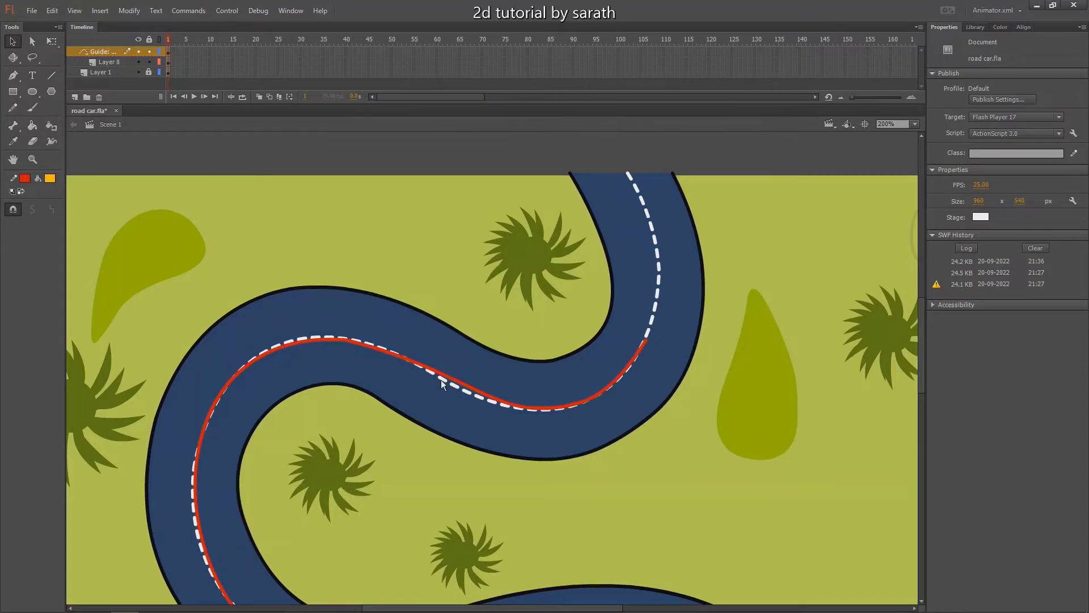
left_click_drag(459, 383, 478, 397)
Step: Draw the final guide segment past the stage's top edge, bent to follow the road
left_click_drag(601, 294, 334, 418)
key("n")
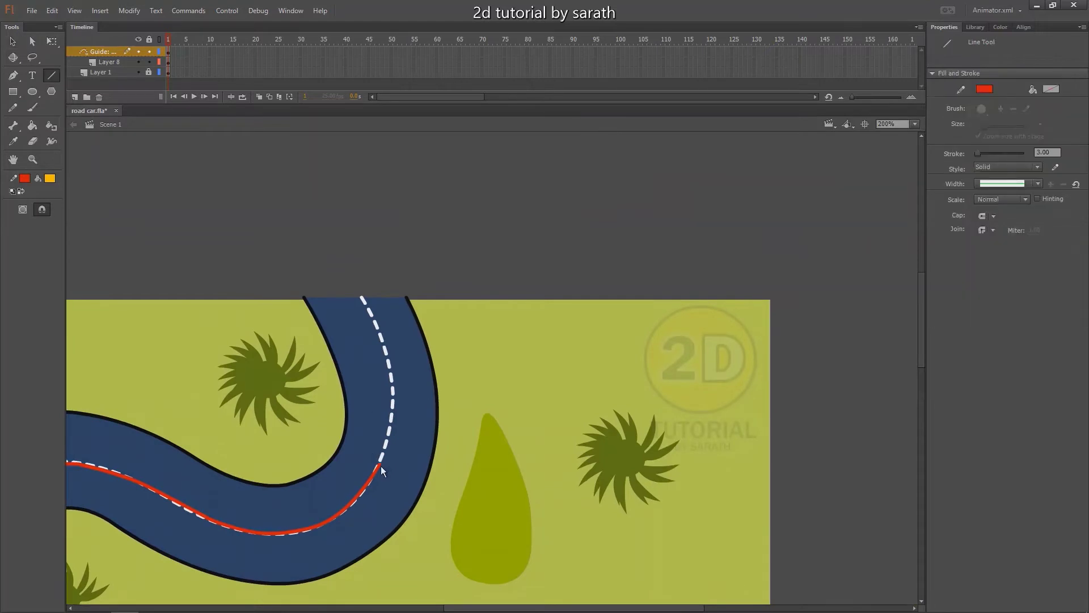
mouse_move(380, 466)
left_mouse_down()
mouse_move(370, 257)
mouse_move(357, 230)
left_mouse_up()
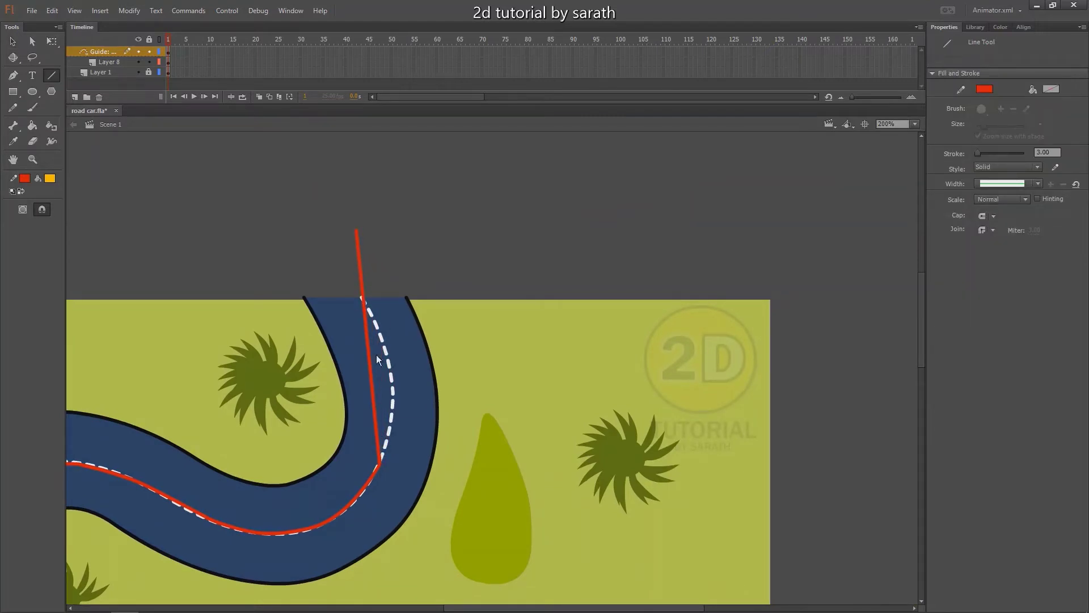
key("v")
left_click_drag(369, 369, 392, 385)
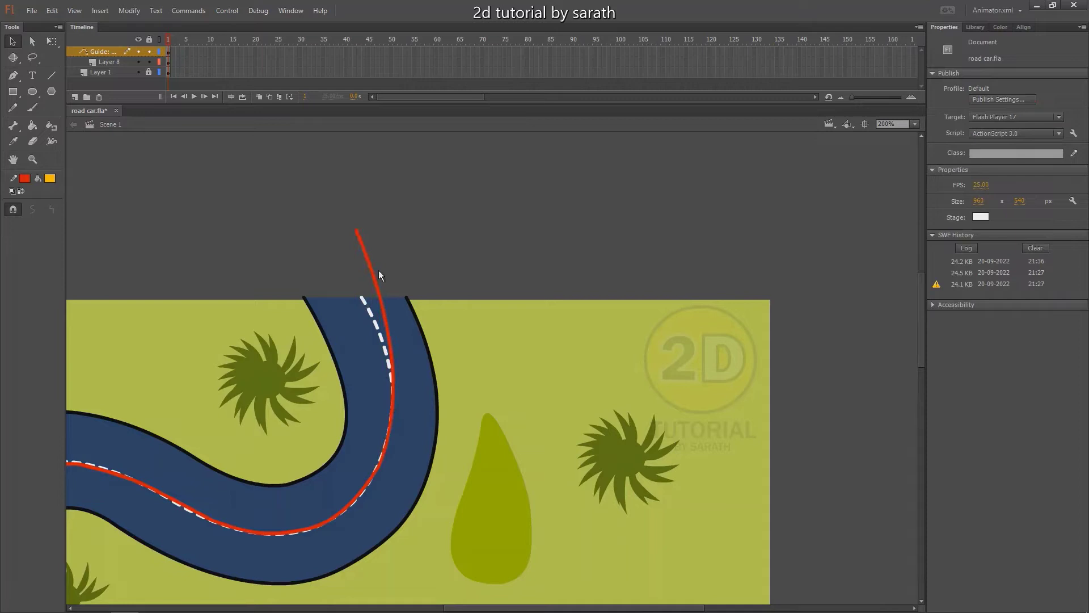
left_click_drag(357, 230, 330, 243)
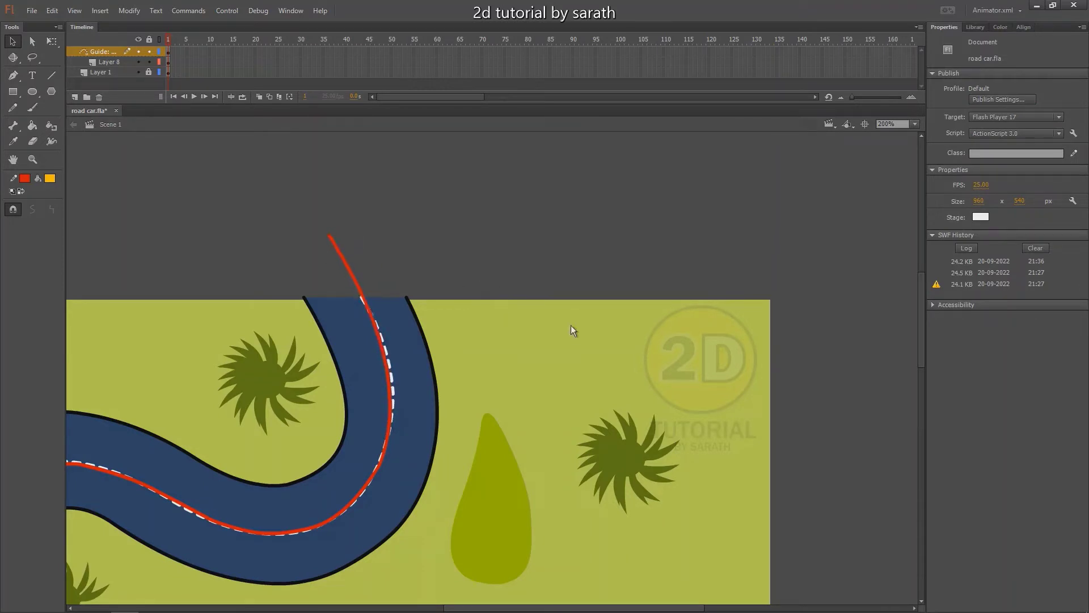
key("ctrl+minus")
key("ctrl+minus")
scroll(556, 343, "down", 5)
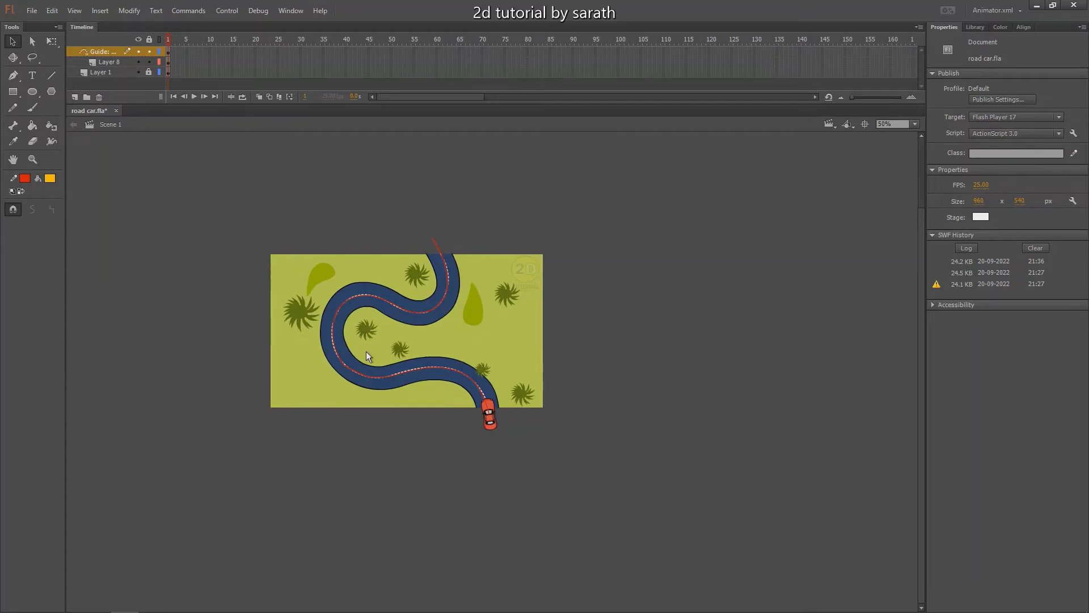
Step: Extend all three layers to frame 60
left_click_drag(492, 426, 420, 216)
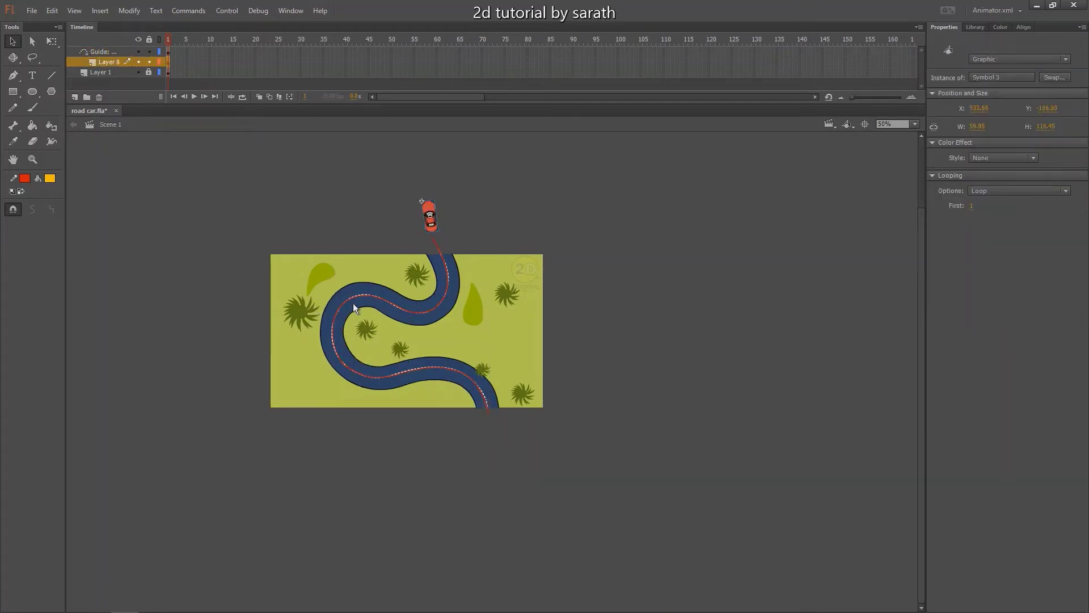
key("ctrl+z")
key("ctrl+equal")
key("ctrl+equal")
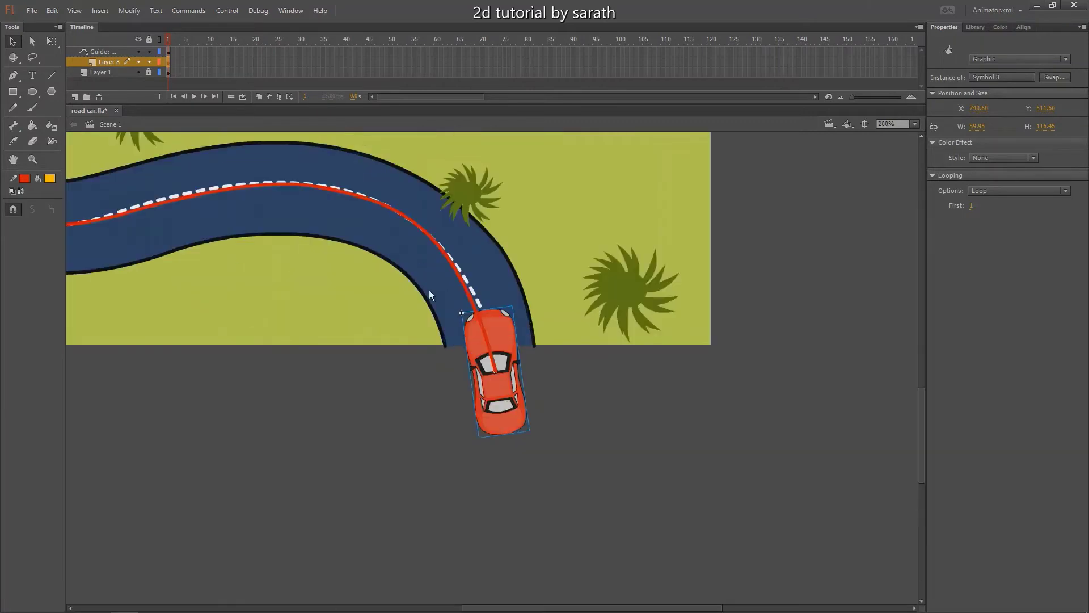
key("ctrl+minus")
left_click_drag(445, 245, 463, 294)
left_click_drag(295, 72, 7, 111)
key("F5")
key("F5")
key("F5")
key("F5")
key("F5")
Step: At frame 1, snap the car's centre onto the bottom end of the guide path
left_click(537, 488)
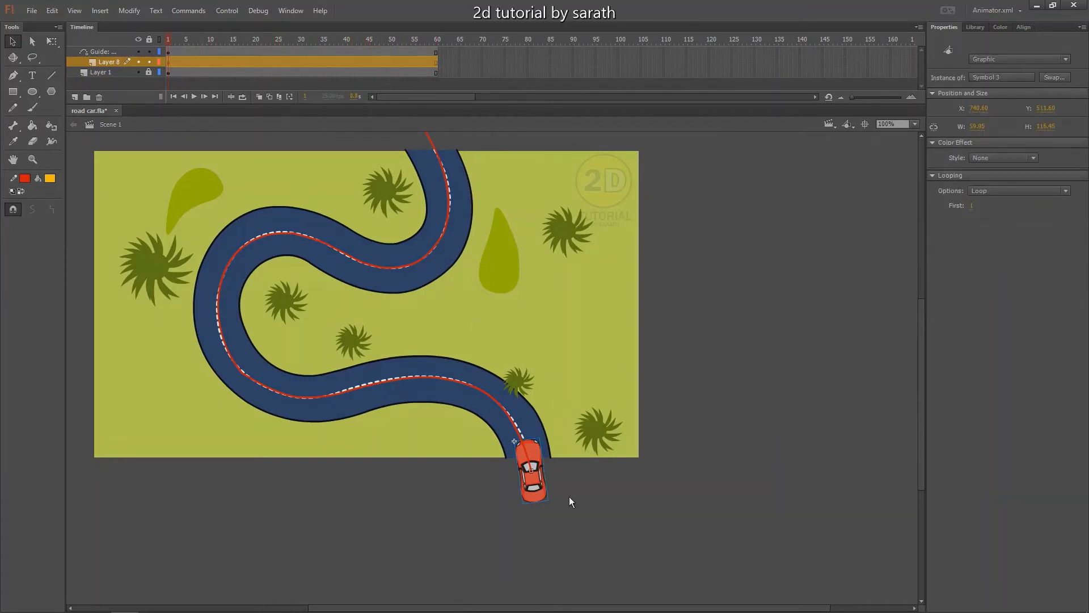
key("ctrl+equal")
key("ctrl+equal")
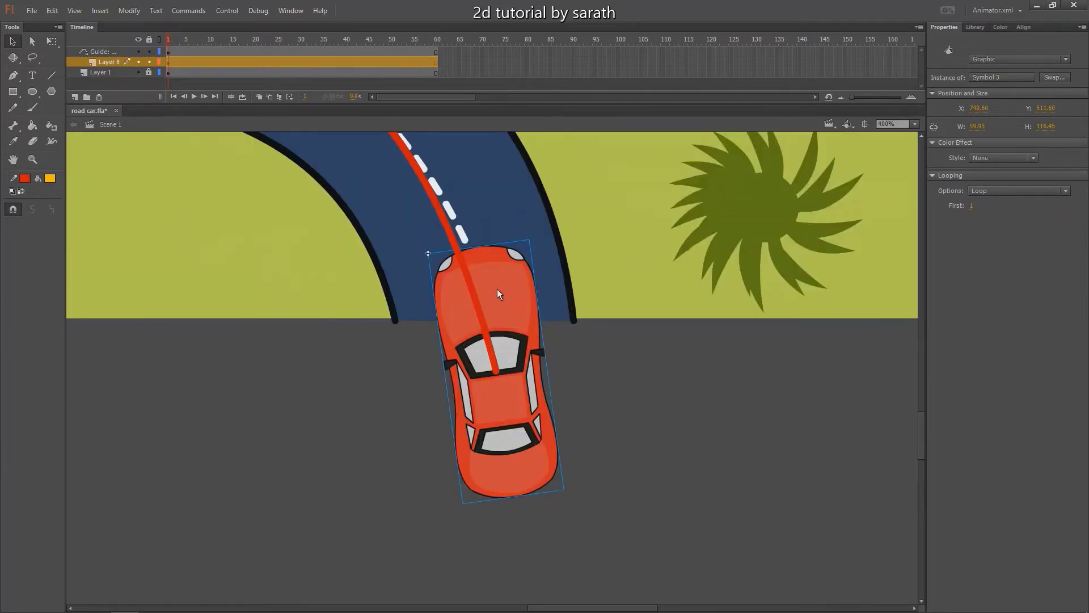
key("q")
mouse_move(503, 317)
left_mouse_down()
mouse_move(487, 305)
mouse_move(503, 321)
mouse_move(508, 298)
left_mouse_up()
Step: At frame 55, move the car to the top end of the road
left_click_drag(536, 239, 583, 260)
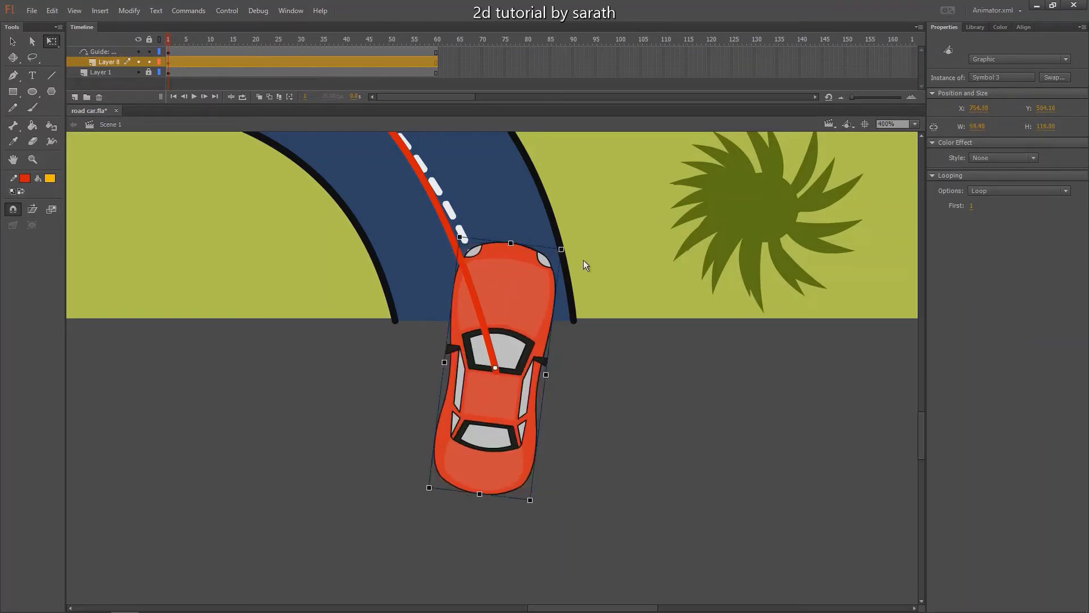
key("ctrl+z")
key("ctrl+minus")
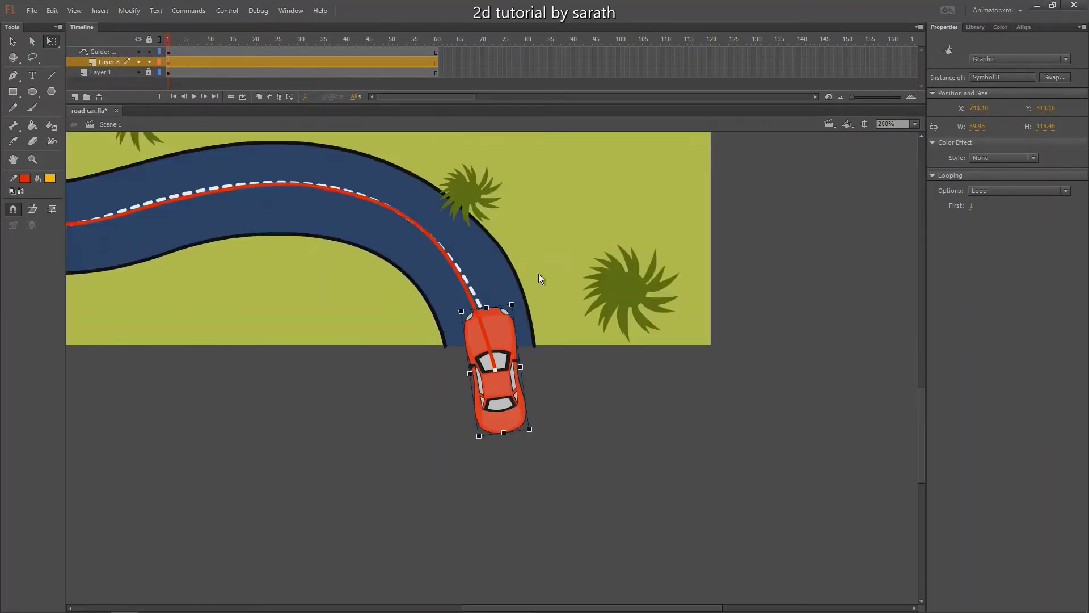
left_click_drag(508, 228, 595, 396)
left_click(413, 61)
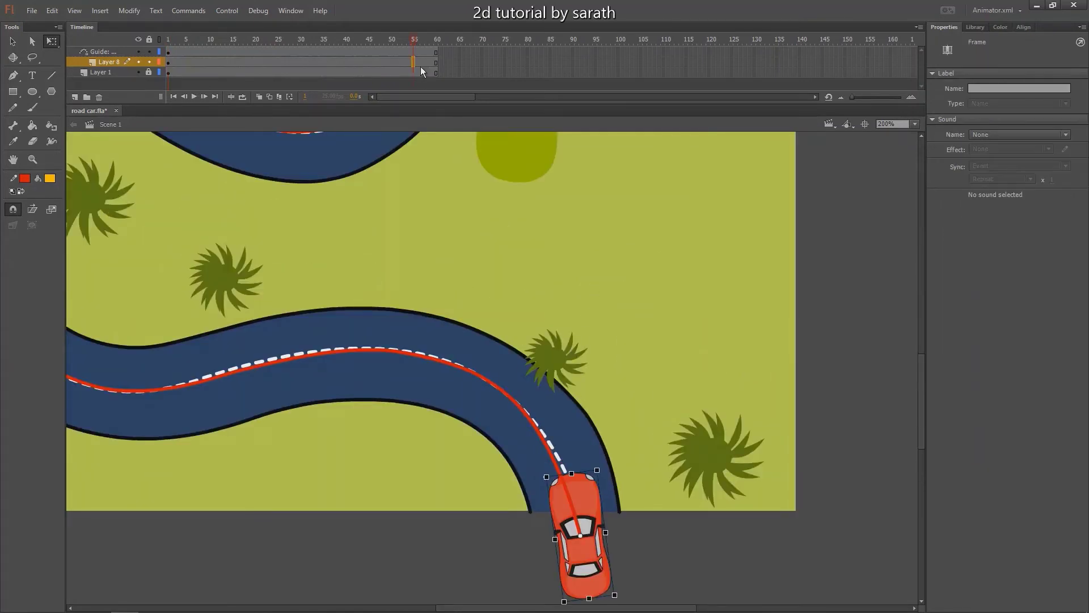
left_click_drag(525, 301, 579, 328)
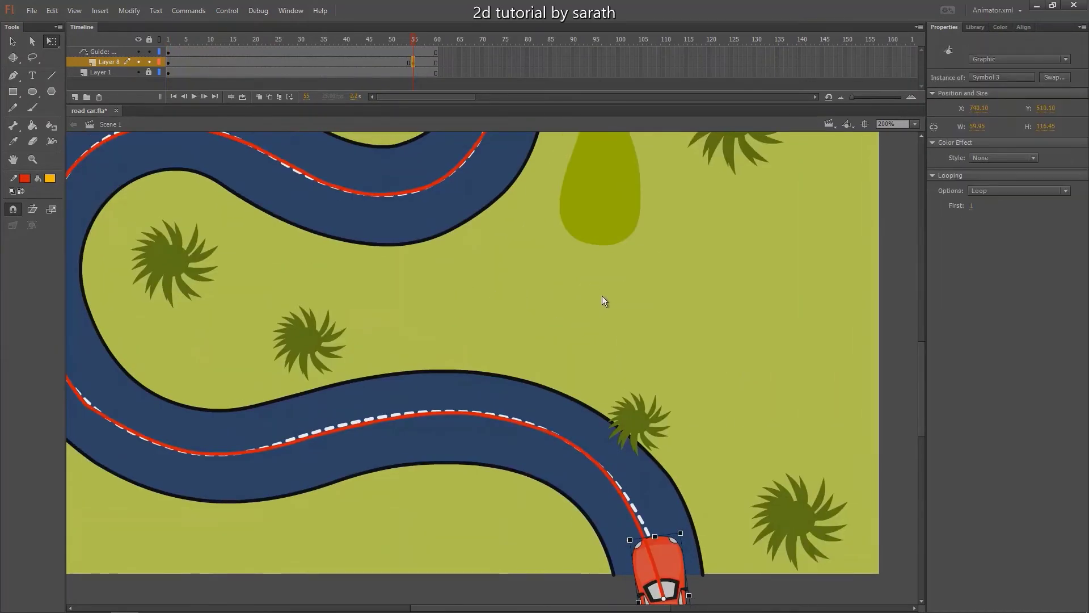
key("ctrl+minus")
key("v")
left_click_drag(576, 438, 475, 205)
Step: Turn on object snapping and snap the car's centre onto the guide path's top end
key("q")
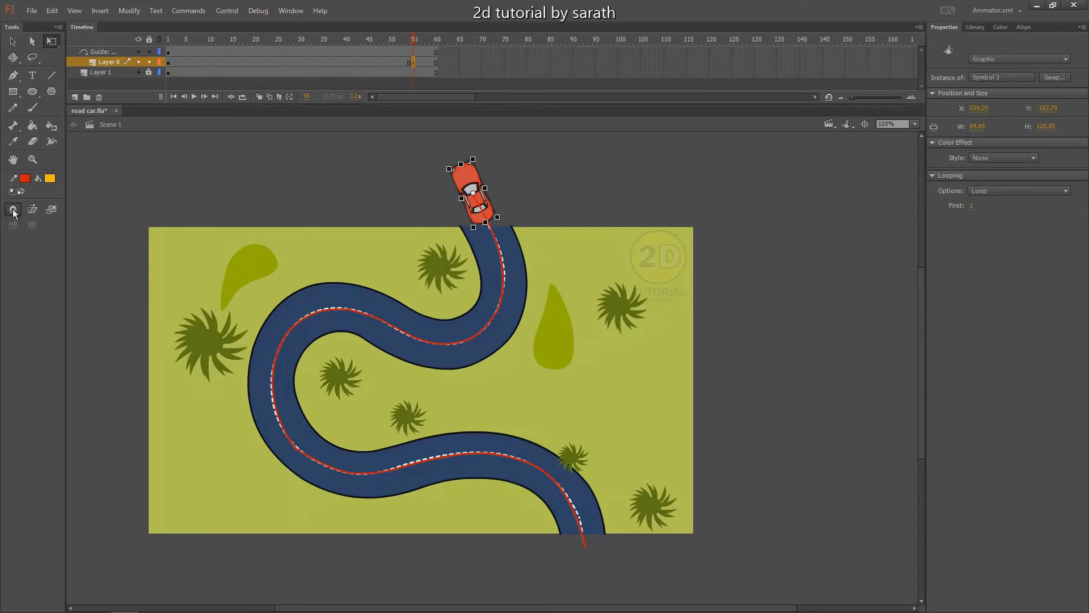
left_click(13, 211)
mouse_move(471, 173)
left_mouse_down()
mouse_move(485, 175)
mouse_move(470, 178)
left_mouse_up()
left_click(509, 200)
scroll(529, 209, "down", 2)
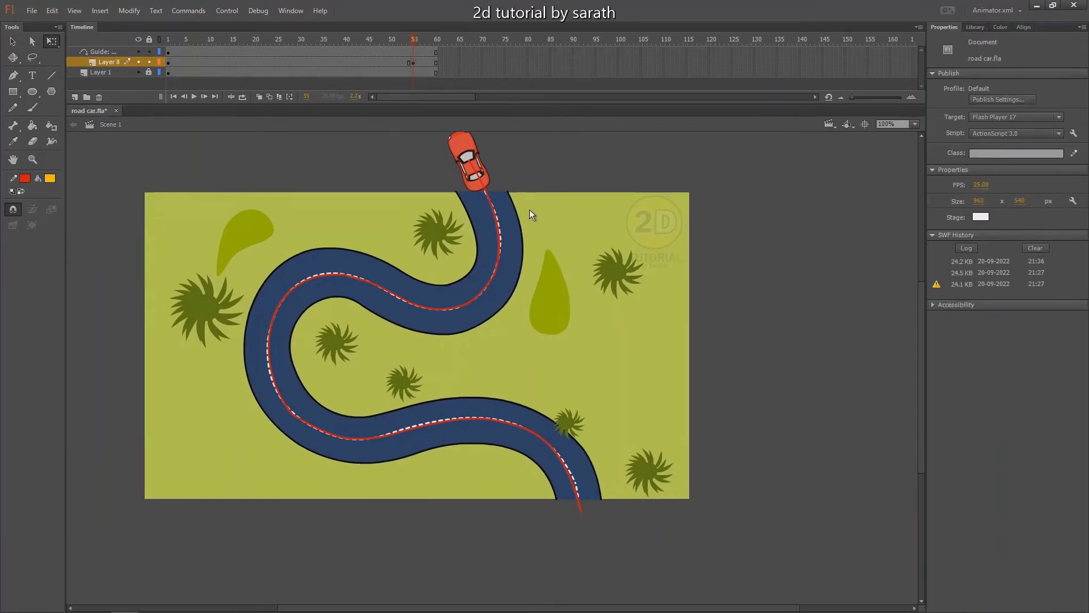
mouse_move(410, 46)
left_mouse_down()
mouse_move(397, 49)
mouse_move(415, 50)
left_mouse_up()
left_click(415, 76)
Step: Create a Classic Tween across the car layer's frames and play the animation
left_click_drag(352, 62, 424, 60)
right_click(408, 63)
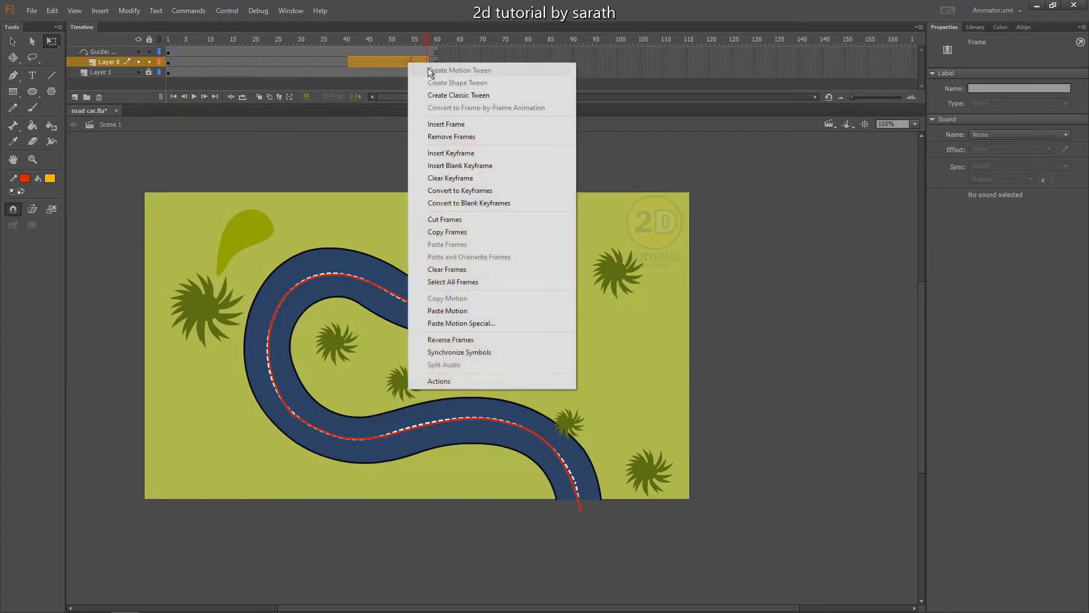
left_click(449, 95)
left_click_drag(417, 40, 97, 83)
key("Return")
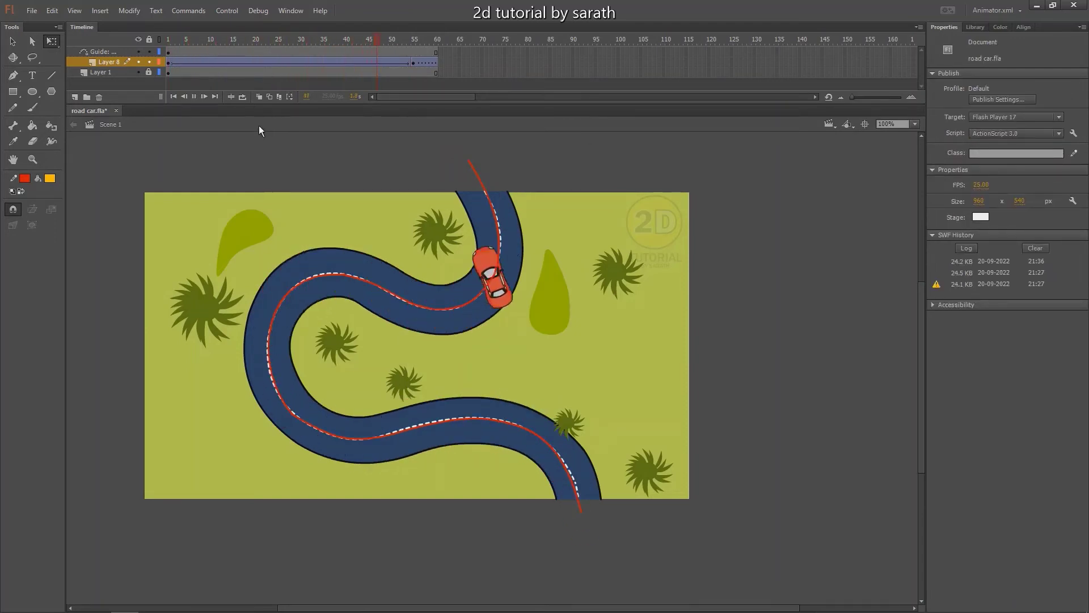
key("Return")
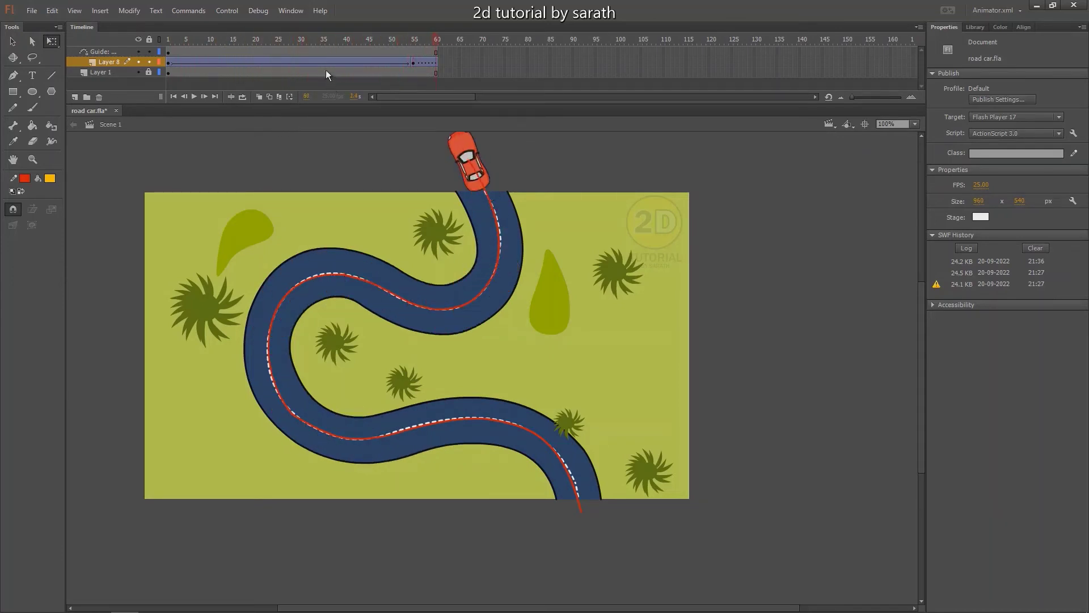
Step: Tick Orient to path for the tween at frame 32 and play it back
left_click_drag(326, 70, 161, 55)
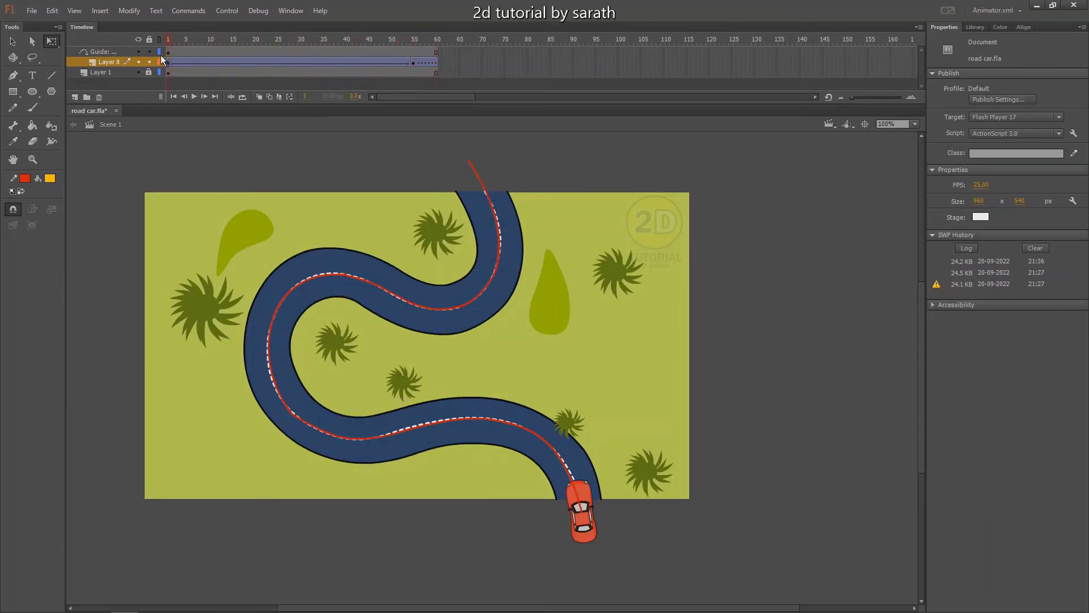
left_click(294, 62)
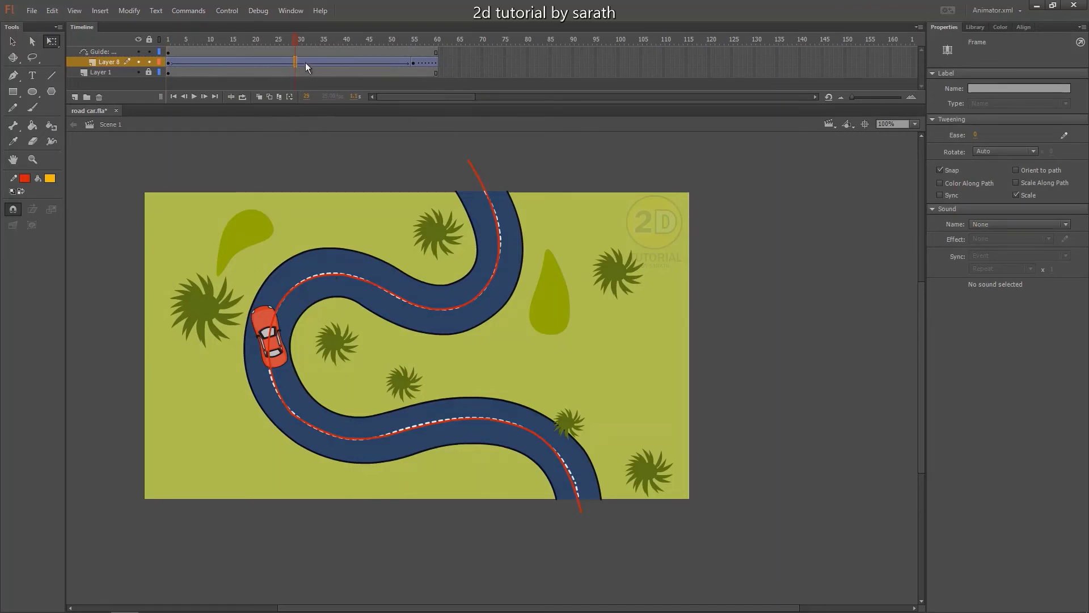
left_click(309, 63)
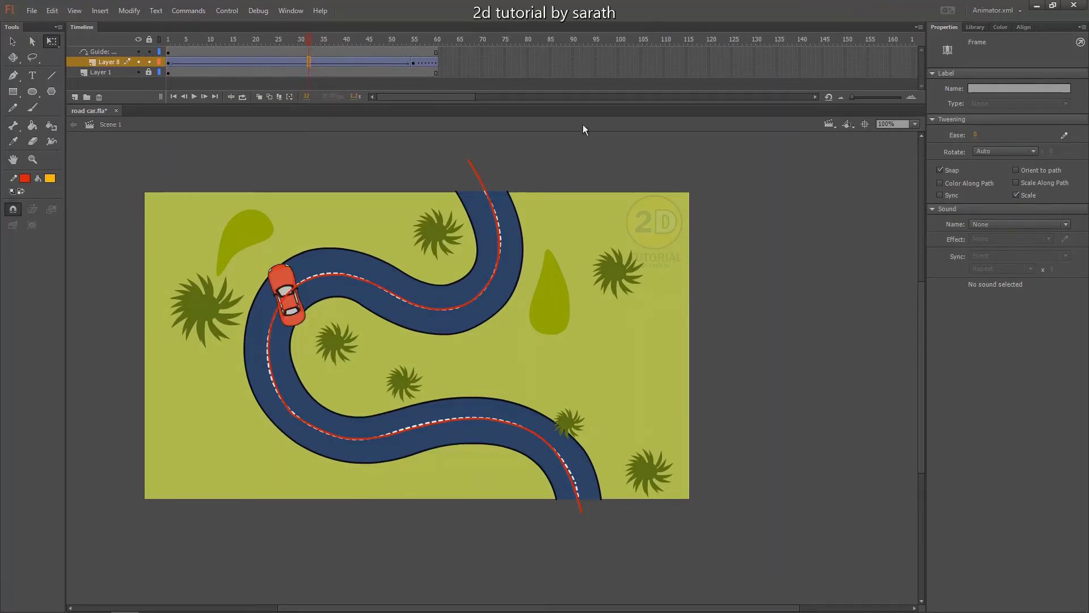
left_click(1017, 170)
key("Return")
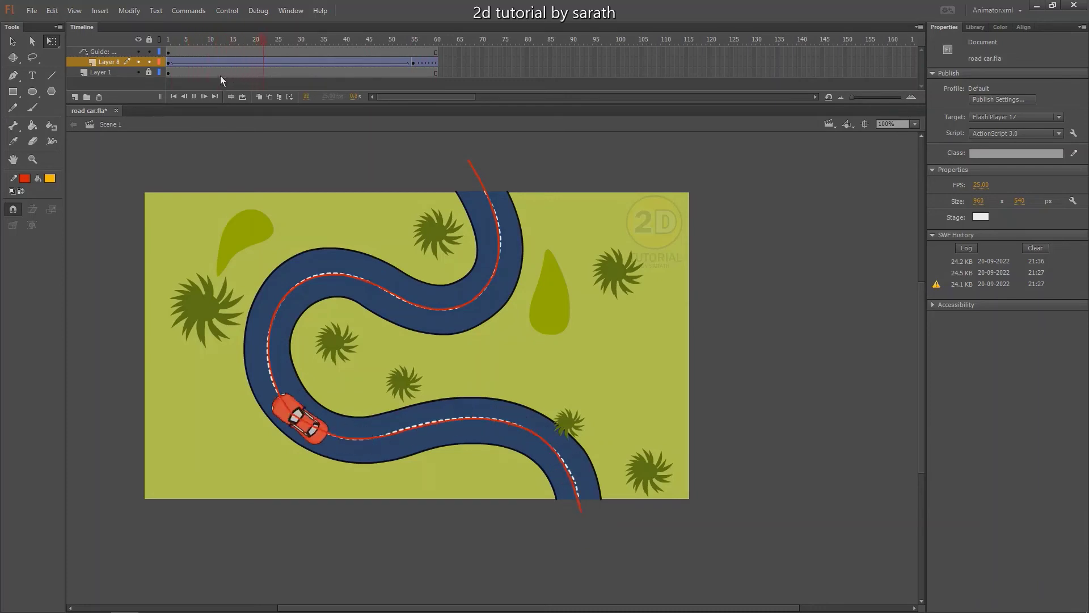
Step: On frame 1, rotate the car to match the road's starting direction and play to check it
left_click_drag(233, 40, 159, 46)
left_click(584, 534)
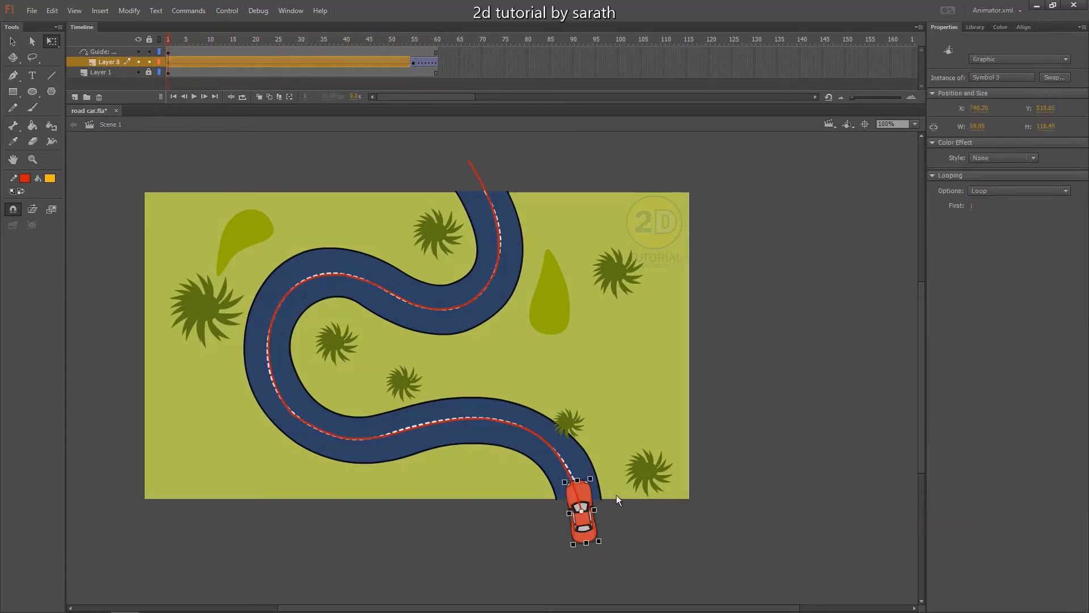
key("ctrl+equal")
left_click_drag(522, 307, 546, 463)
key("ctrl+minus")
key("Return")
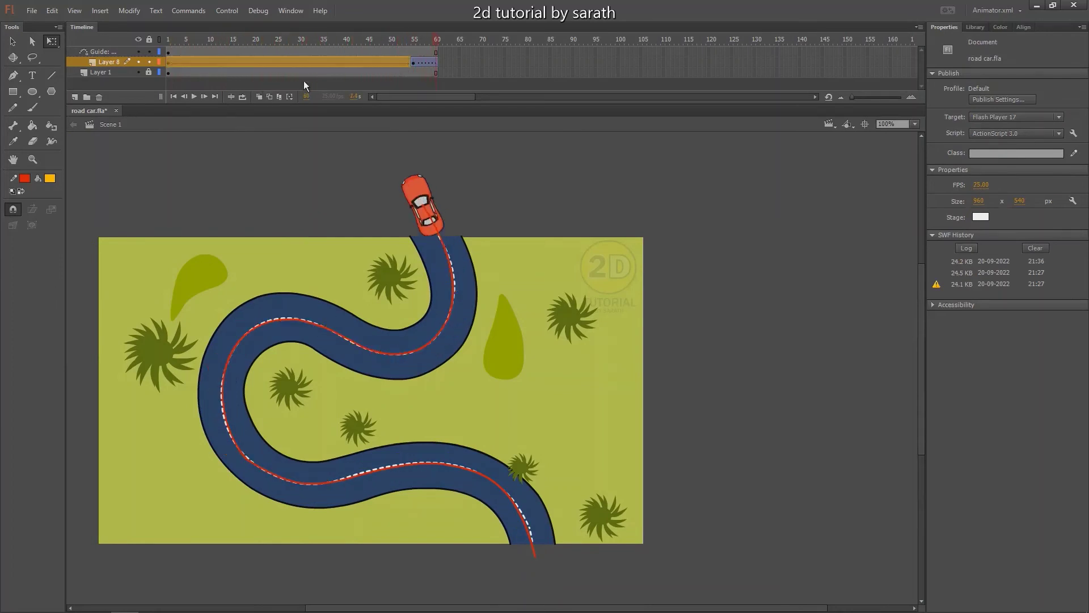
Step: Rotate the car on frame 55 to match the road's end, then test as road car.swf
left_click(414, 64)
key("ctrl+=")
left_click_drag(501, 305, 492, 303)
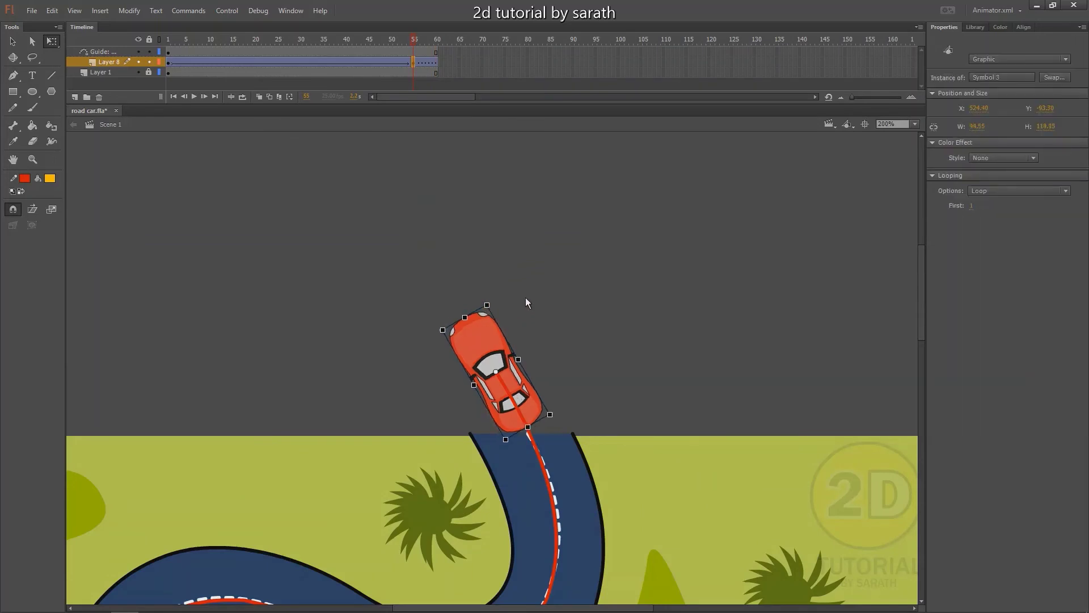
left_click(527, 296)
key("ctrl+minus")
key("ctrl+minus")
key("Return")
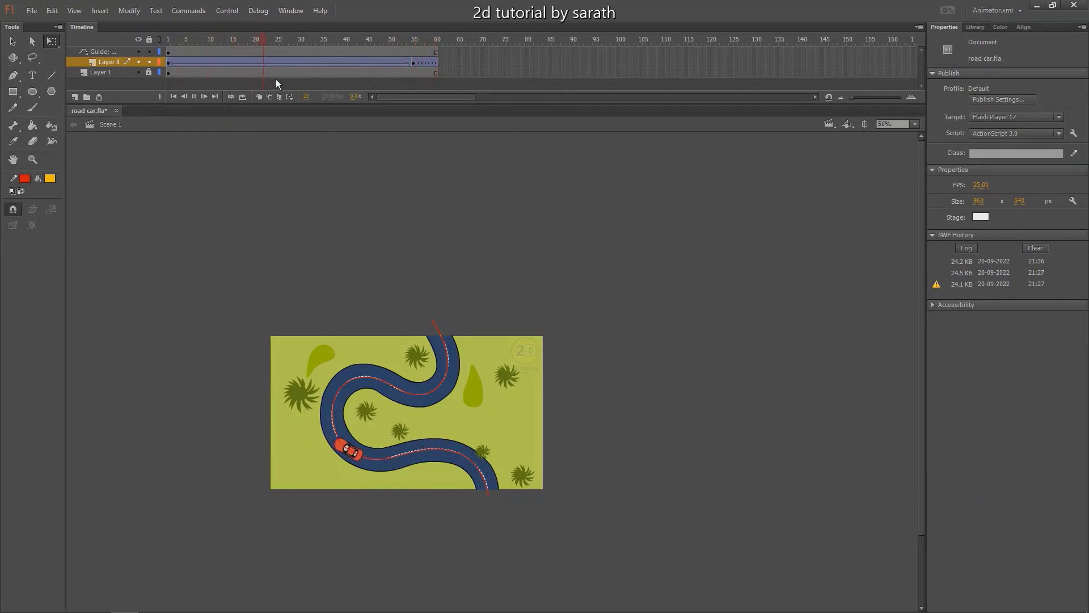
key("ctrl+1")
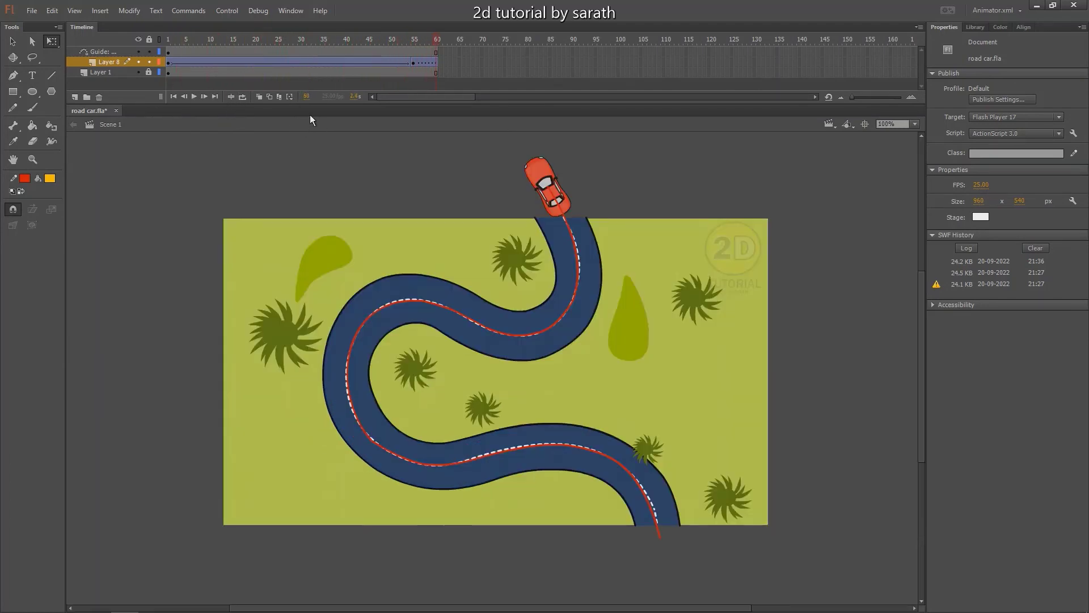
key("ctrl+Return")
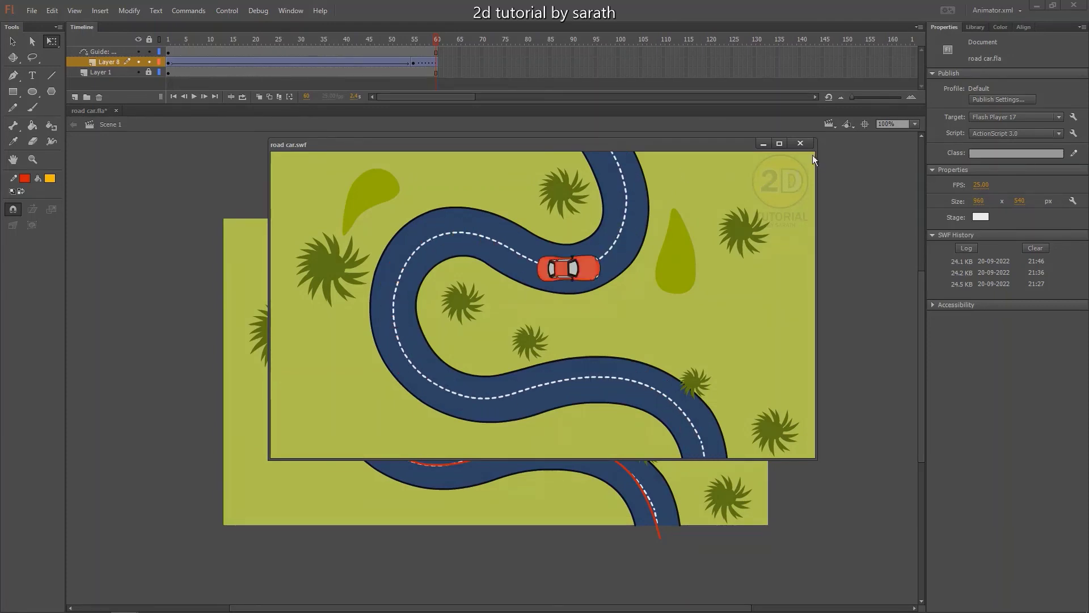
Step: Close the SWF preview and add frames to extend the animation to frame 85
left_click(801, 143)
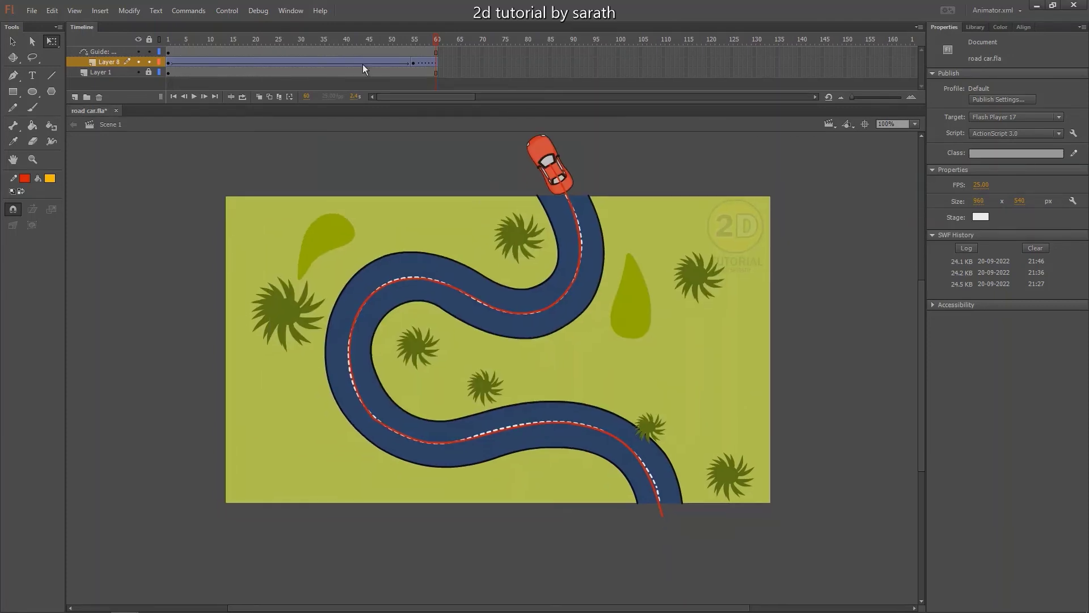
left_click_drag(345, 40, 312, 71)
key("F5")
key("F5")
key("F5")
key("F5")
key("F5")
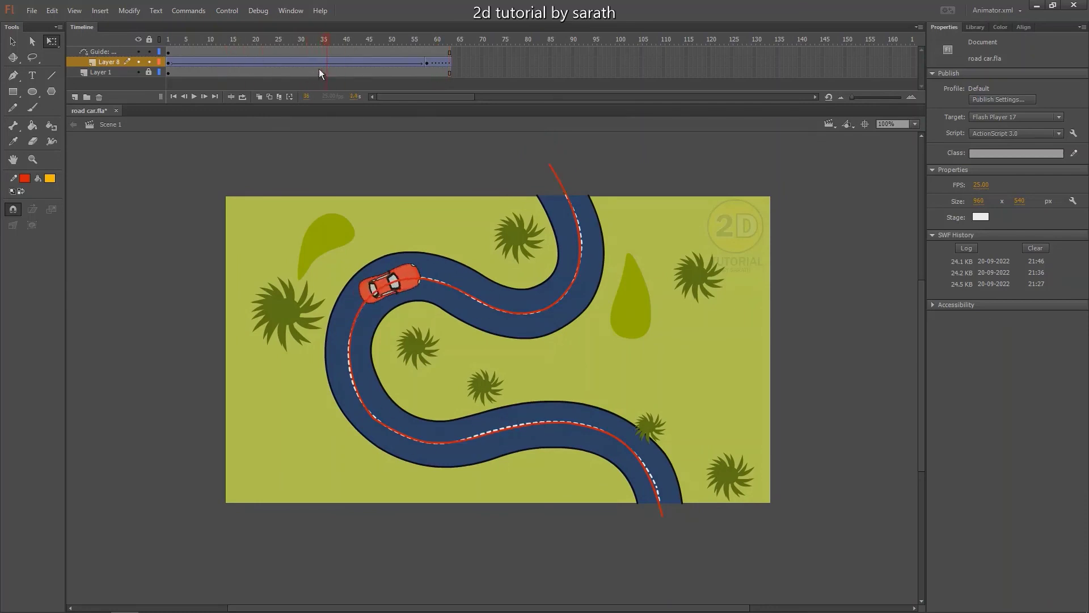
key("F5")
key("F5")
key("F5")
key("F5")
key("F5")
key("F5")
key("F5")
key("F5")
key("F5")
key("F5")
key("F5")
key("F5")
key("F5")
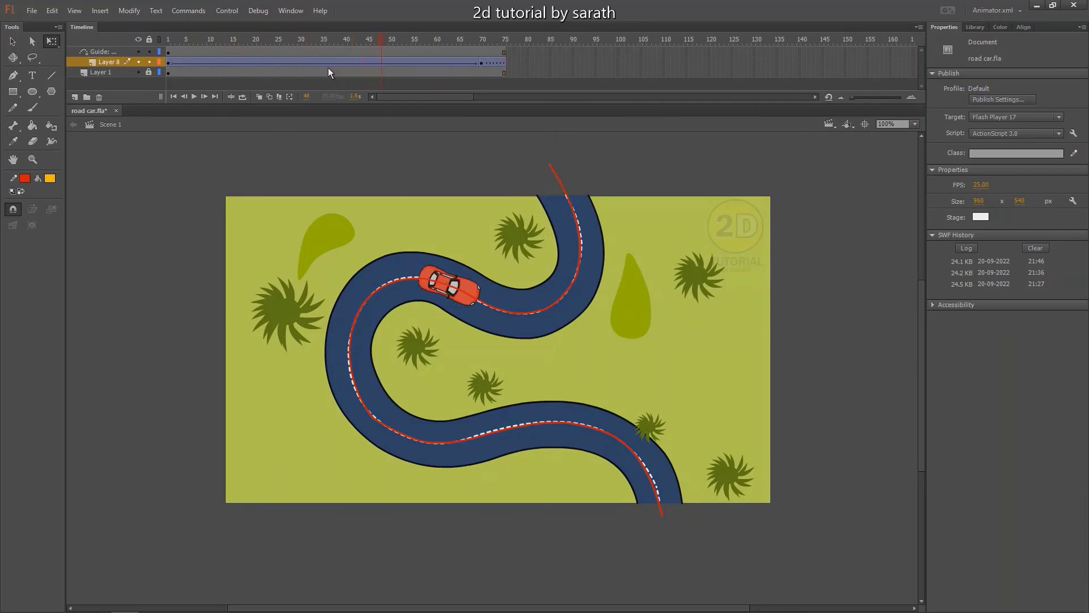
key("F5")
key("F5")
key("F5")
key("F5")
key("F5")
key("F5")
key("F5")
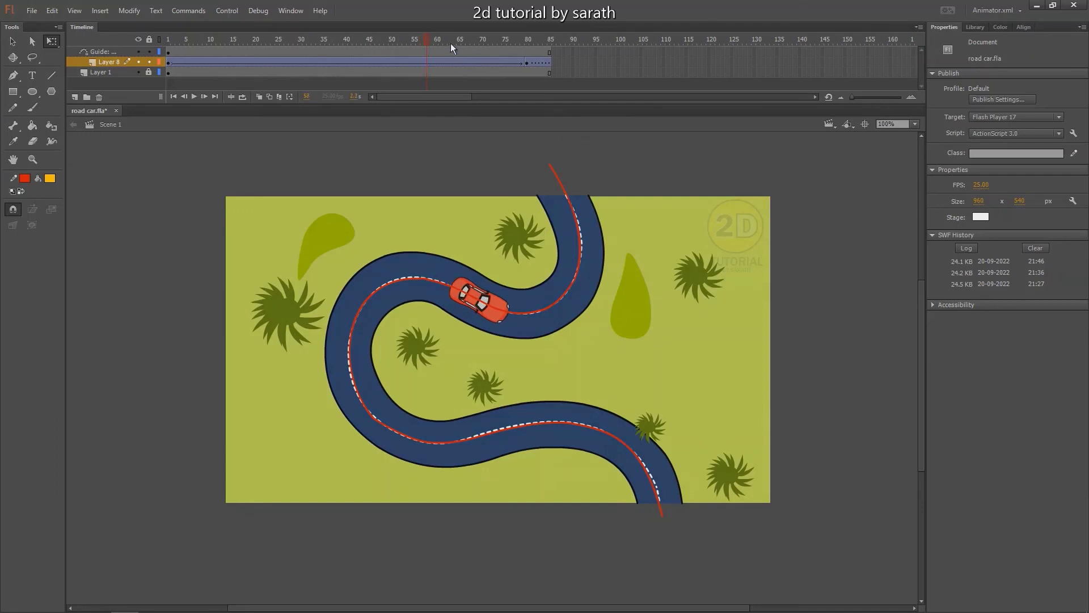
Step: Replay the slower drive, lock the guide and car layers, and test road car.swf again
left_click_drag(427, 41, 91, 77)
key("Return")
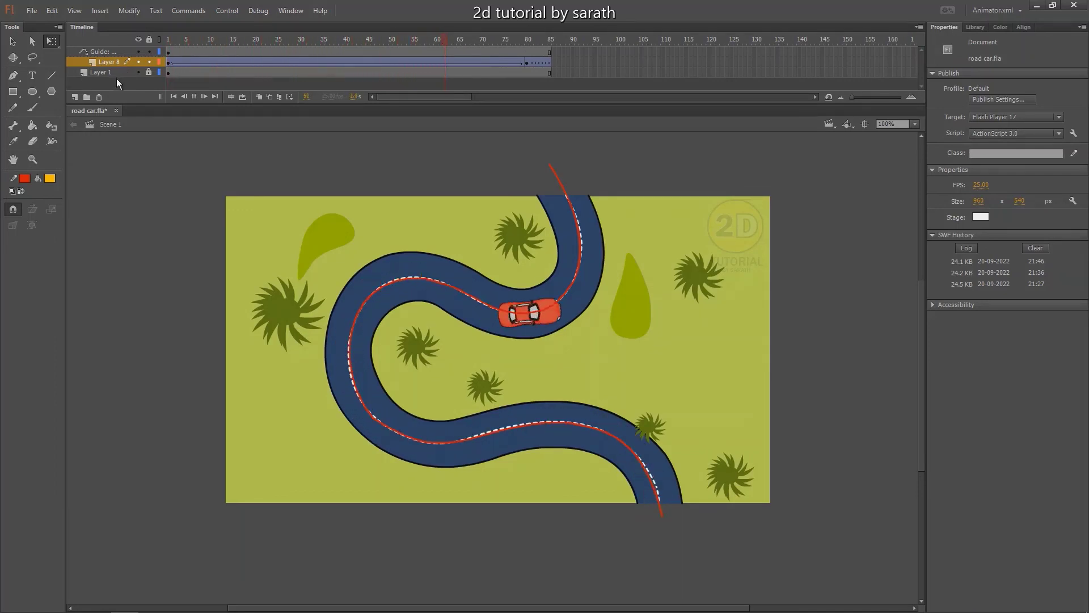
key("Return")
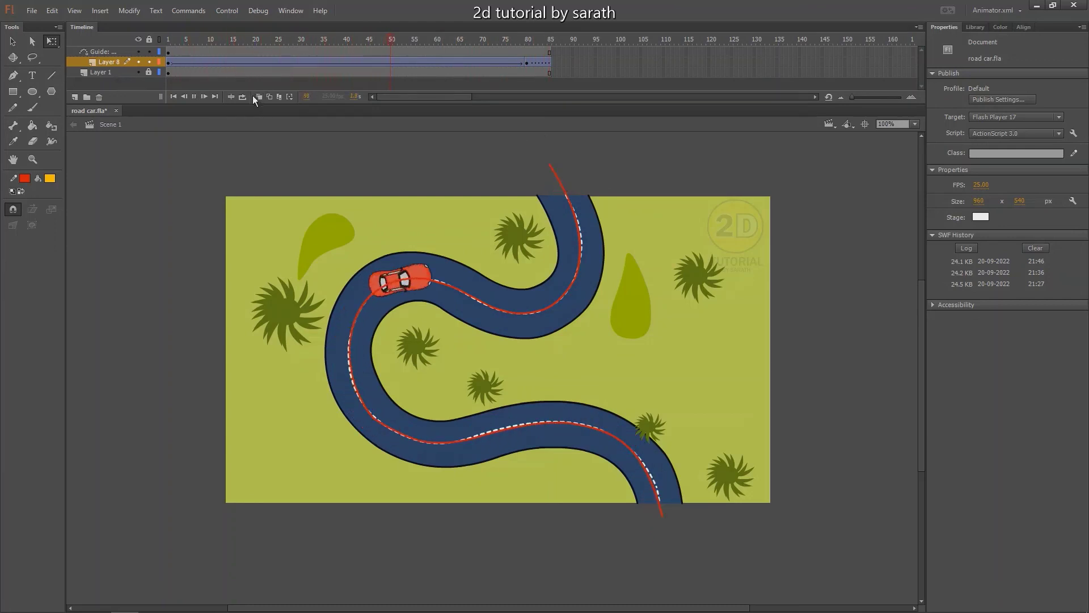
left_click(149, 39)
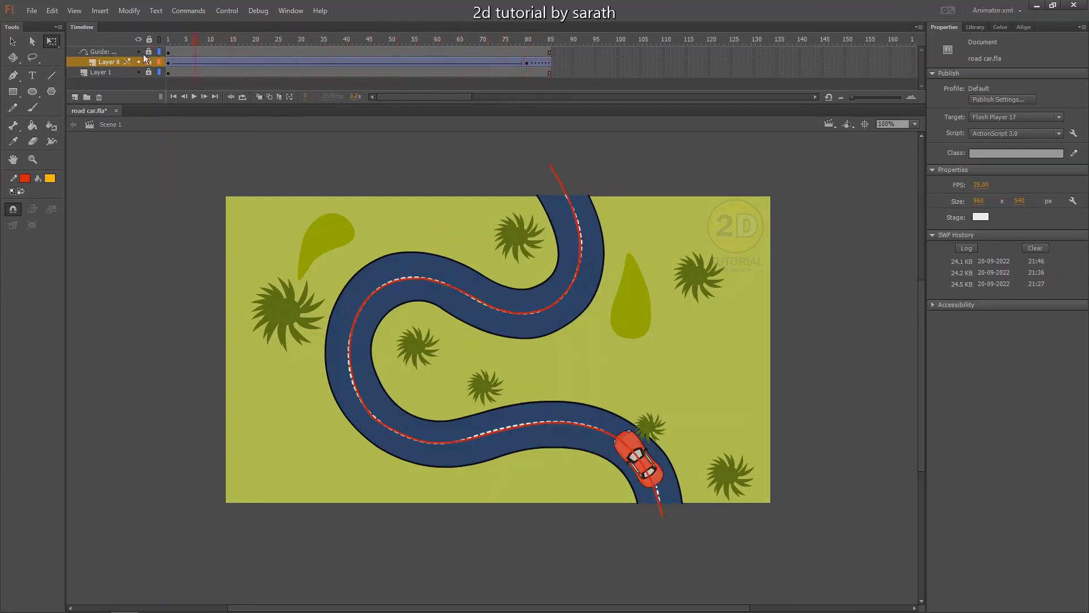
key("ctrl+Return")
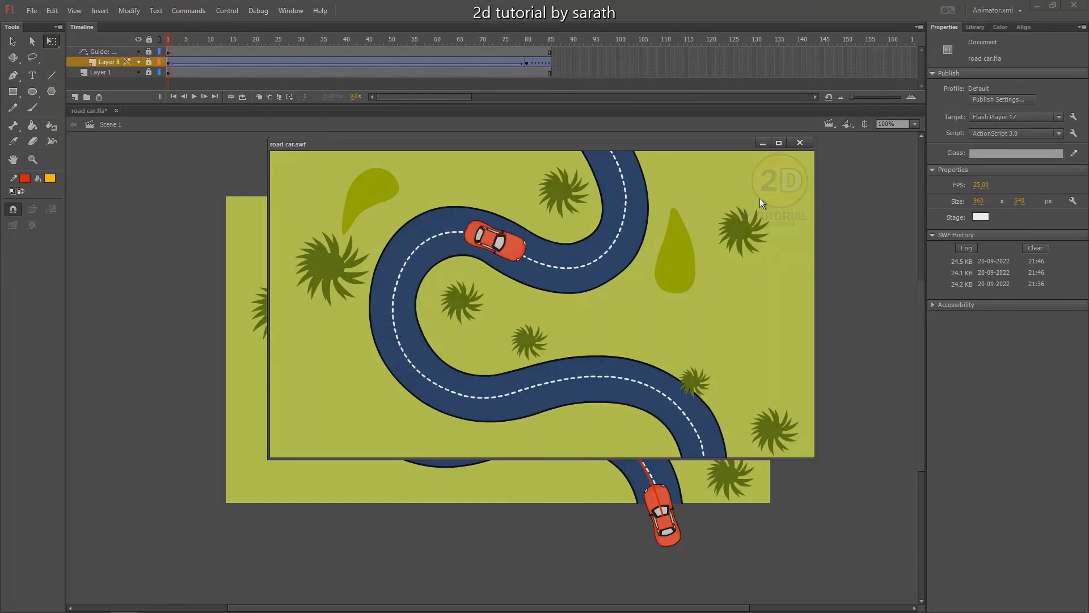
Step: Maximize the road car.swf test window to fill the whole screen
left_click(778, 142)
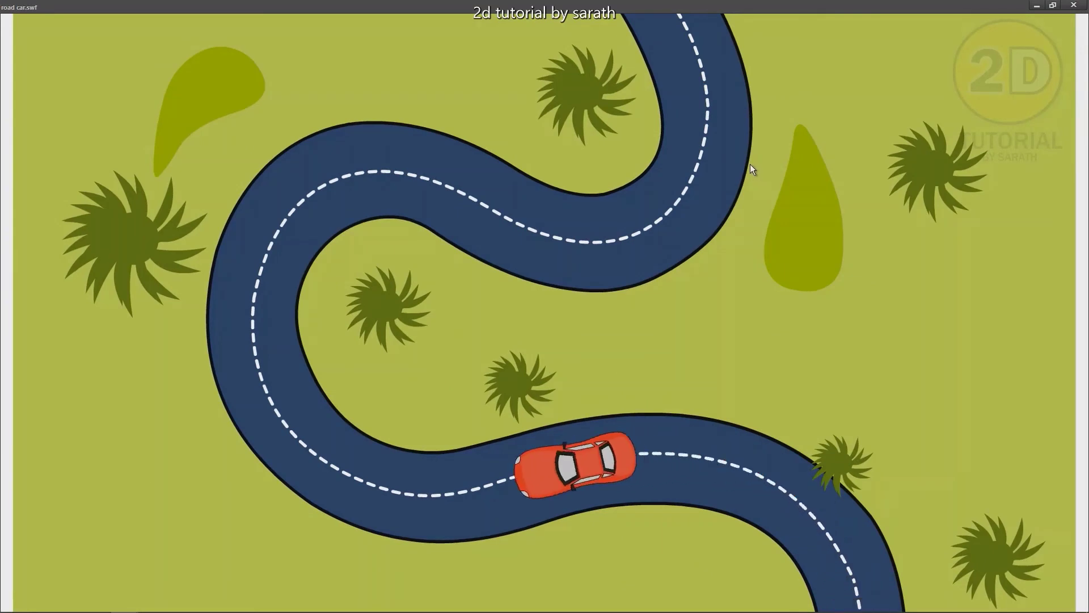